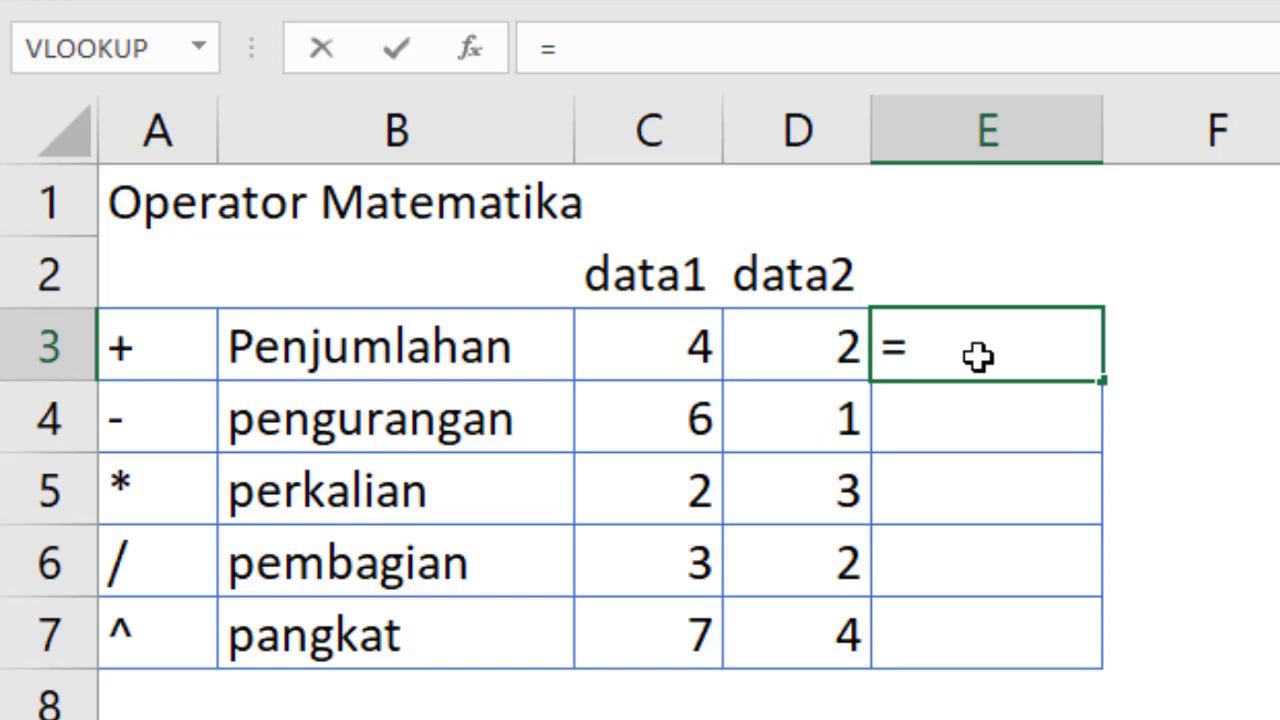
Step: Complete the Penjumlahan formula in E3 as =C3+D3, and reopen it to review its cell references
{"action": "left_click", "coordinate": [676, 345]}
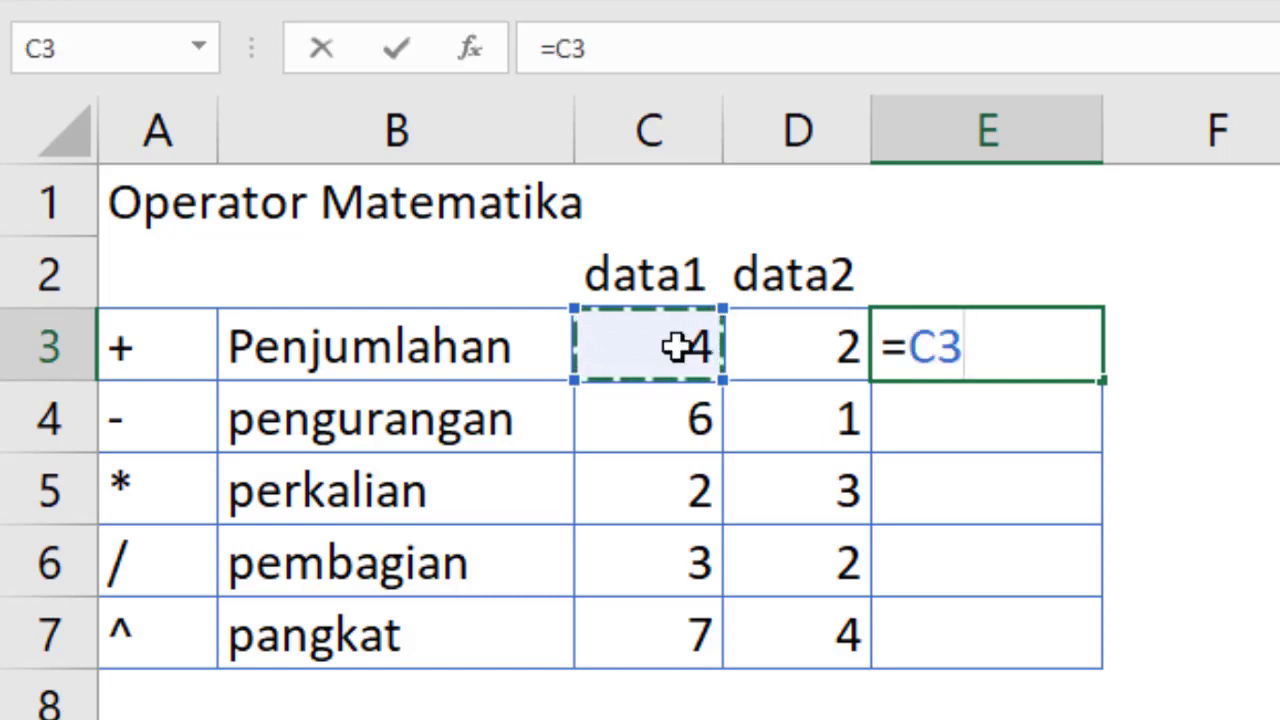
{"action": "type", "text": "+"}
{"action": "left_click", "coordinate": [797, 349]}
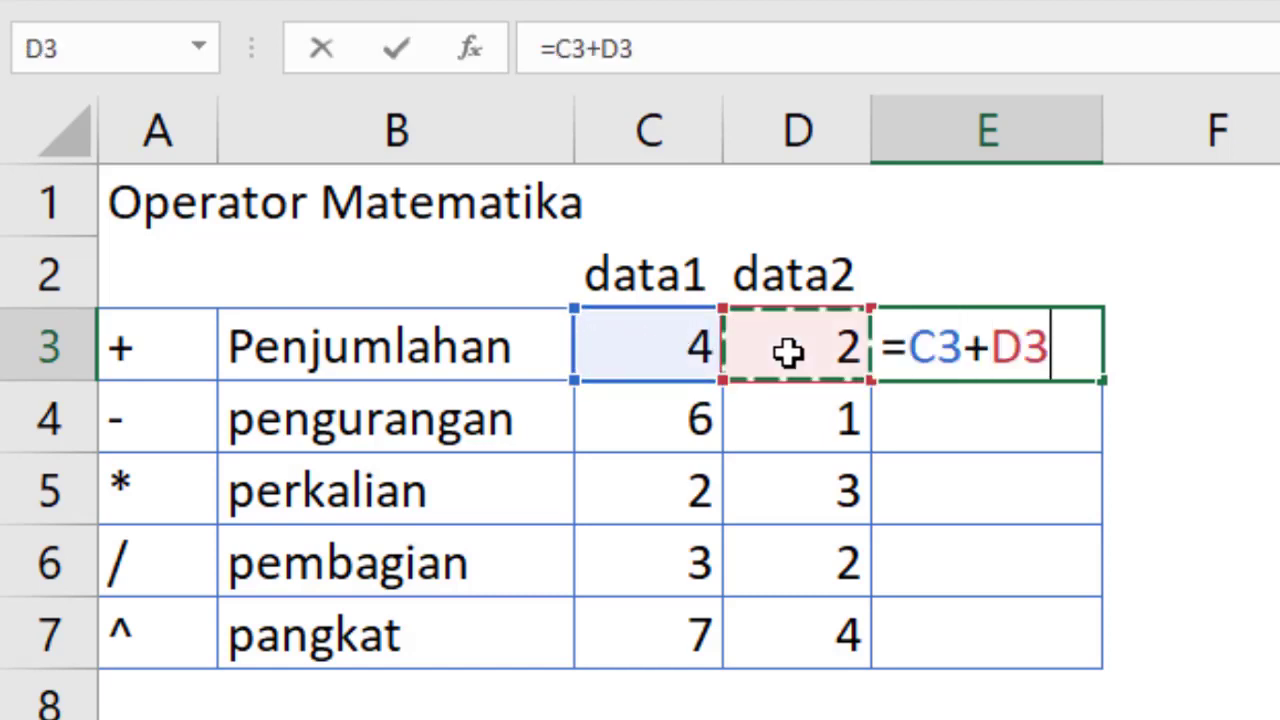
{"action": "key", "text": "Return"}
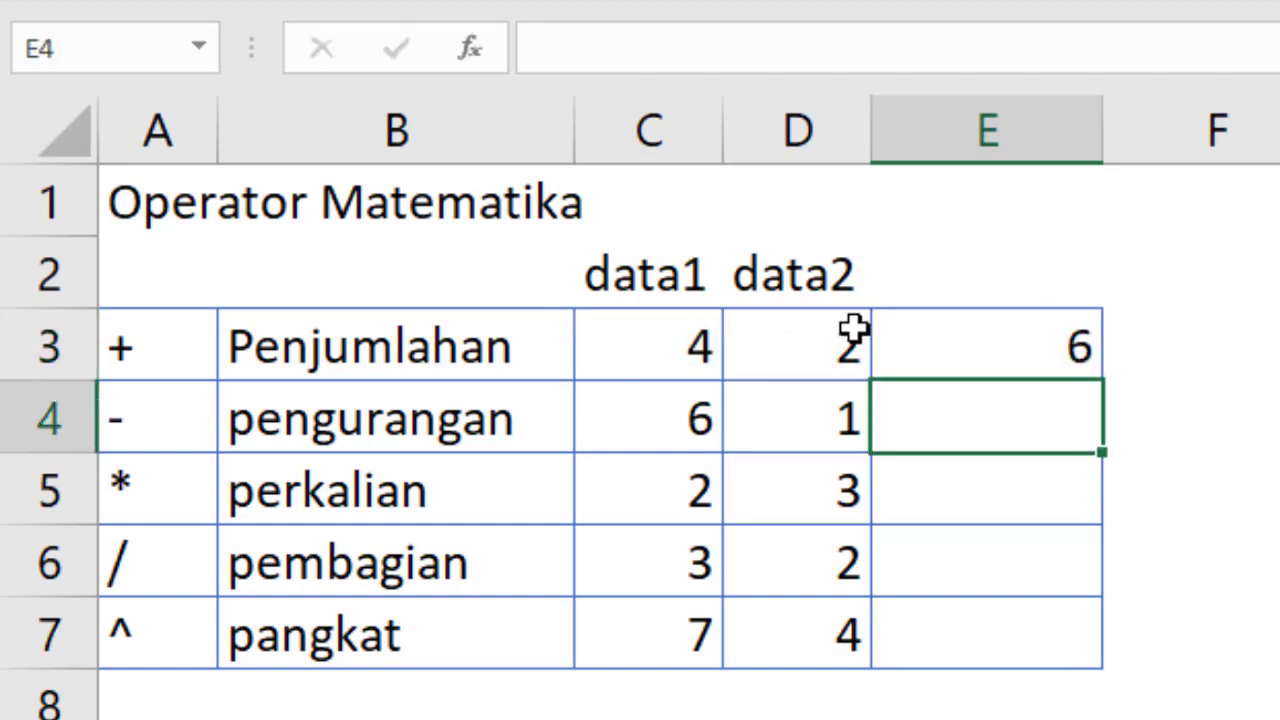
{"action": "left_click", "coordinate": [963, 345]}
{"action": "double_click", "coordinate": [963, 345]}
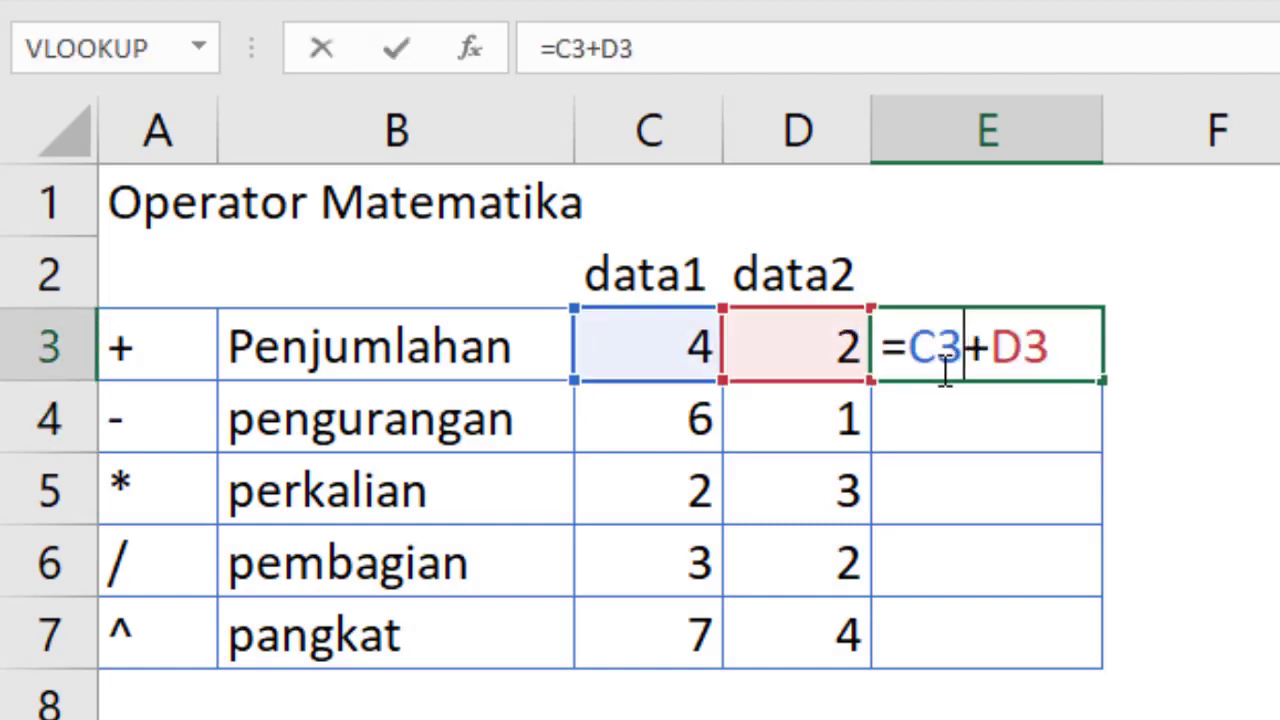
{"action": "left_click", "coordinate": [891, 345]}
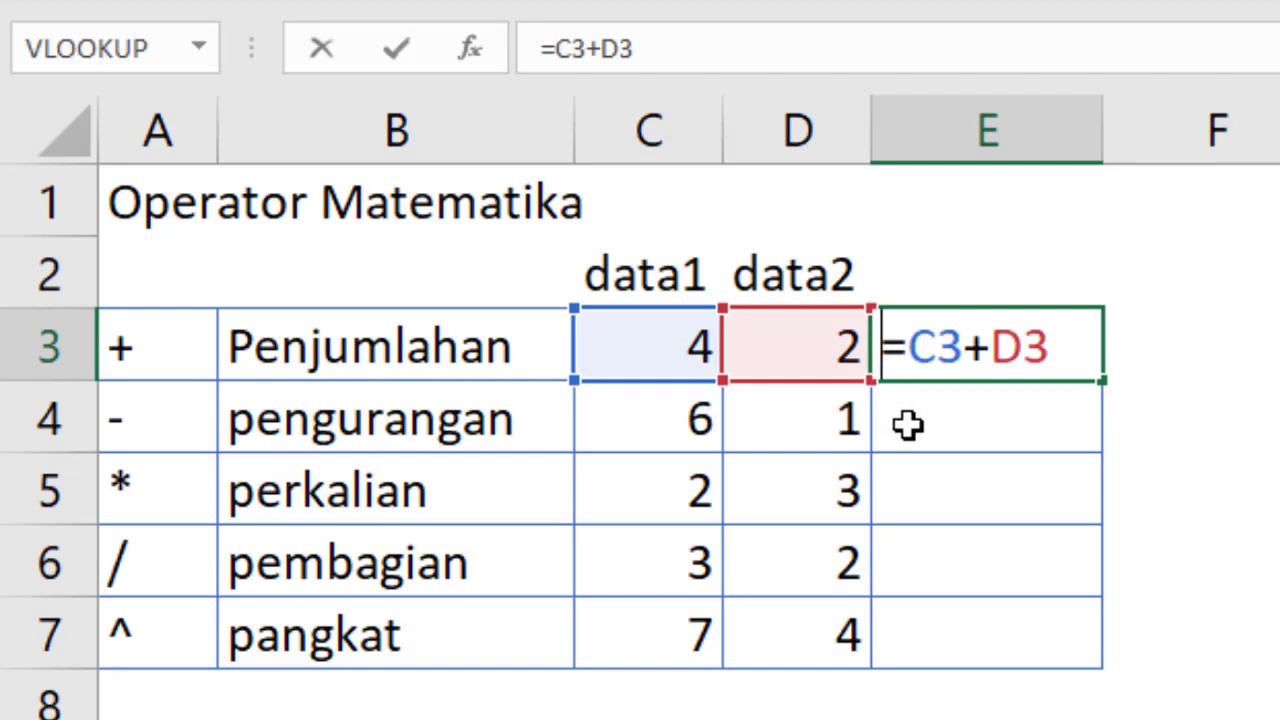
{"action": "key", "text": "Return"}
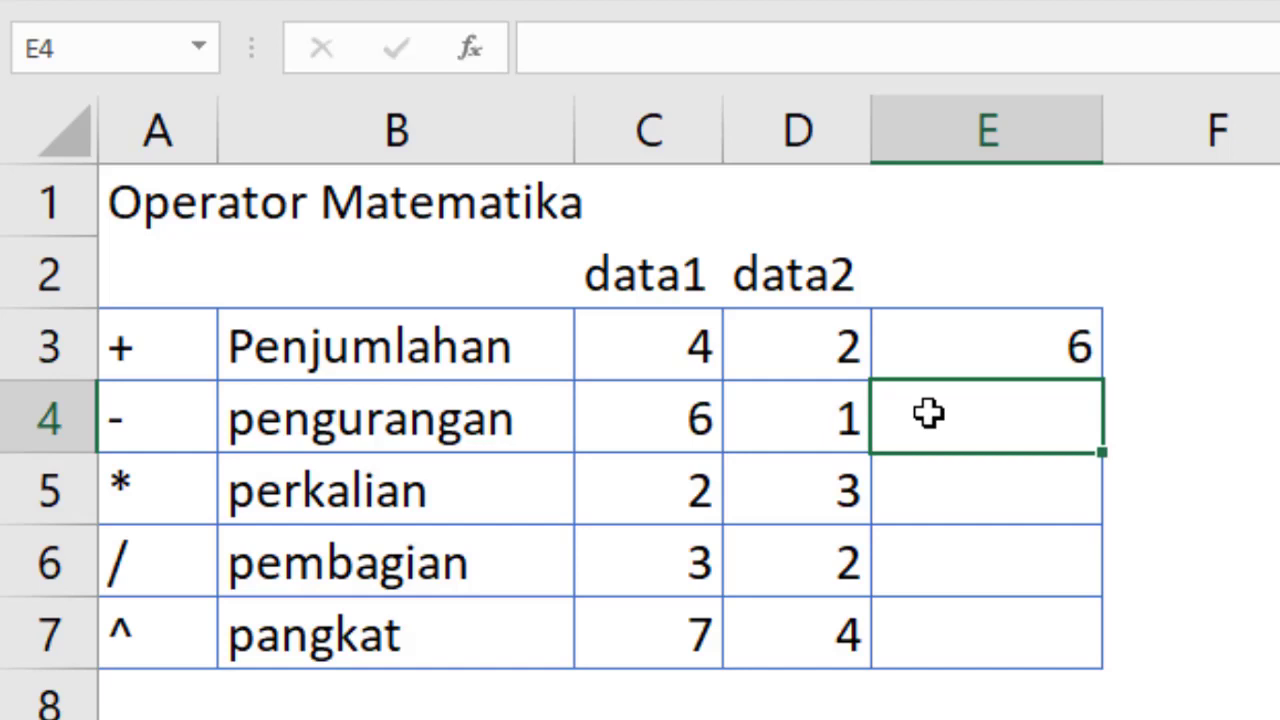
Step: Enter the subtraction formula =C4-D4 in E4 for the pengurangan row, and reopen it to review its references
{"action": "type", "text": "="}
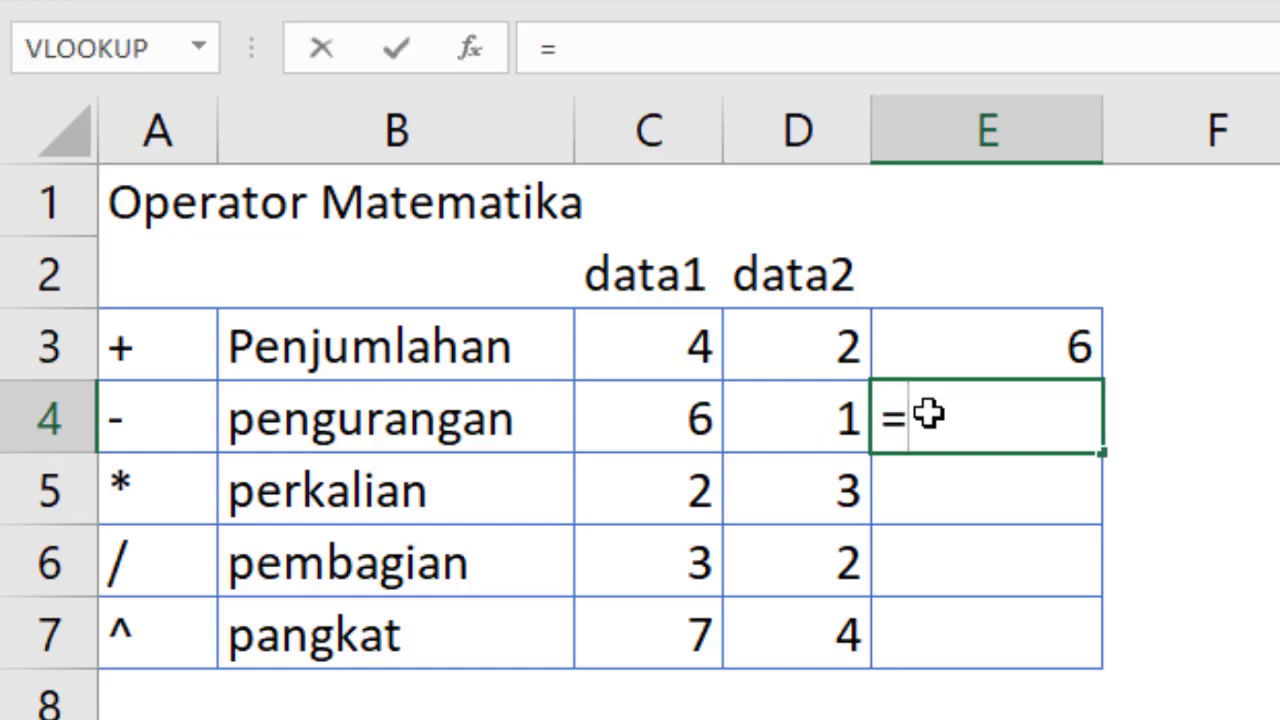
{"action": "left_click", "coordinate": [660, 421]}
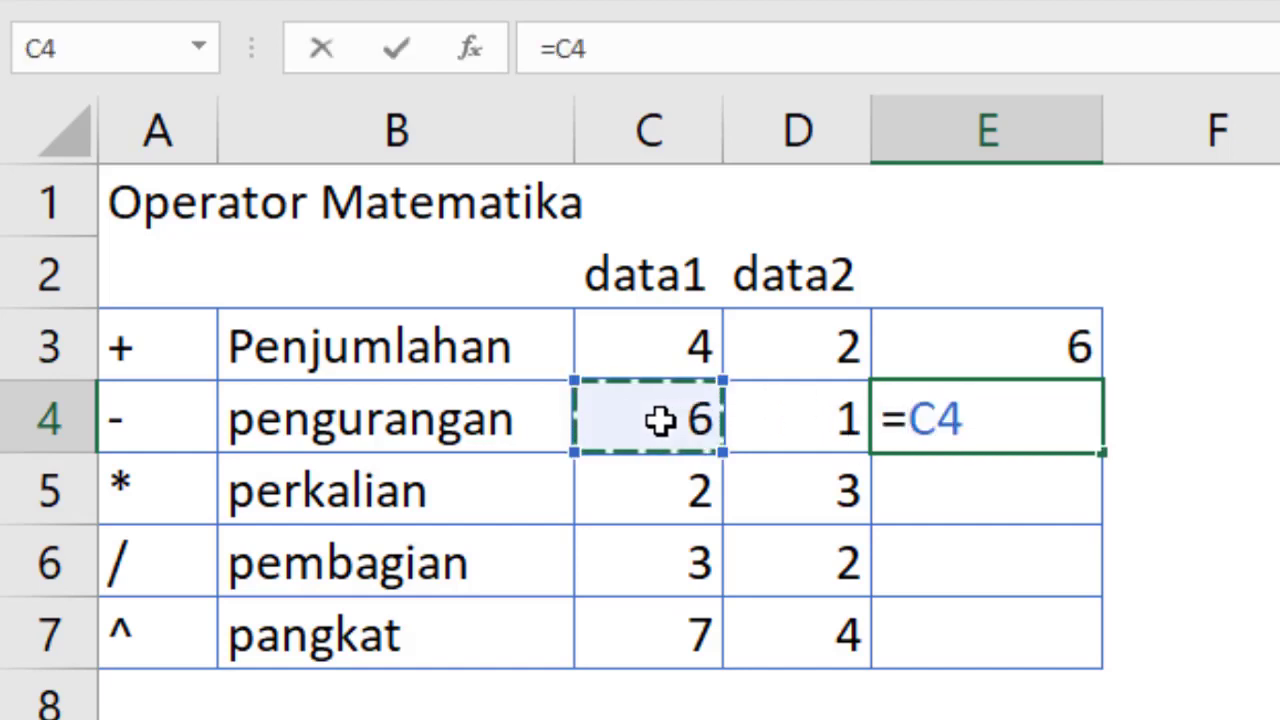
{"action": "type", "text": "-"}
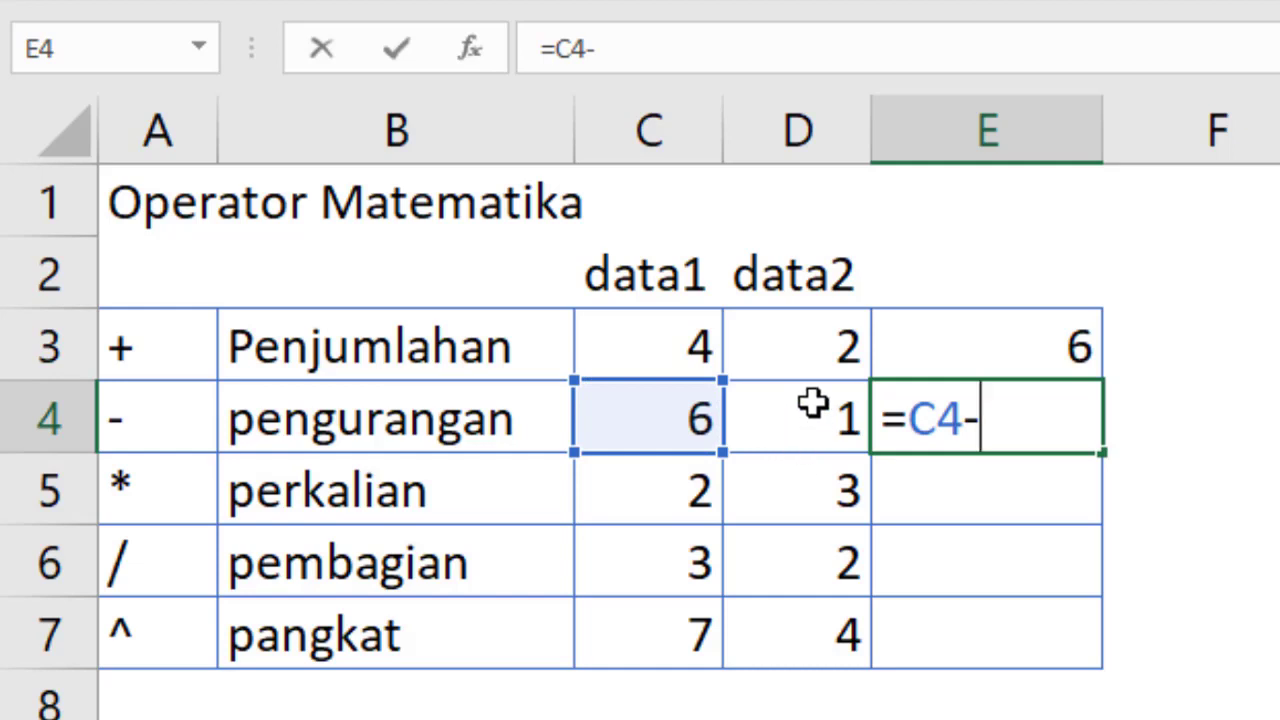
{"action": "left_click", "coordinate": [812, 404]}
{"action": "key", "text": "Return"}
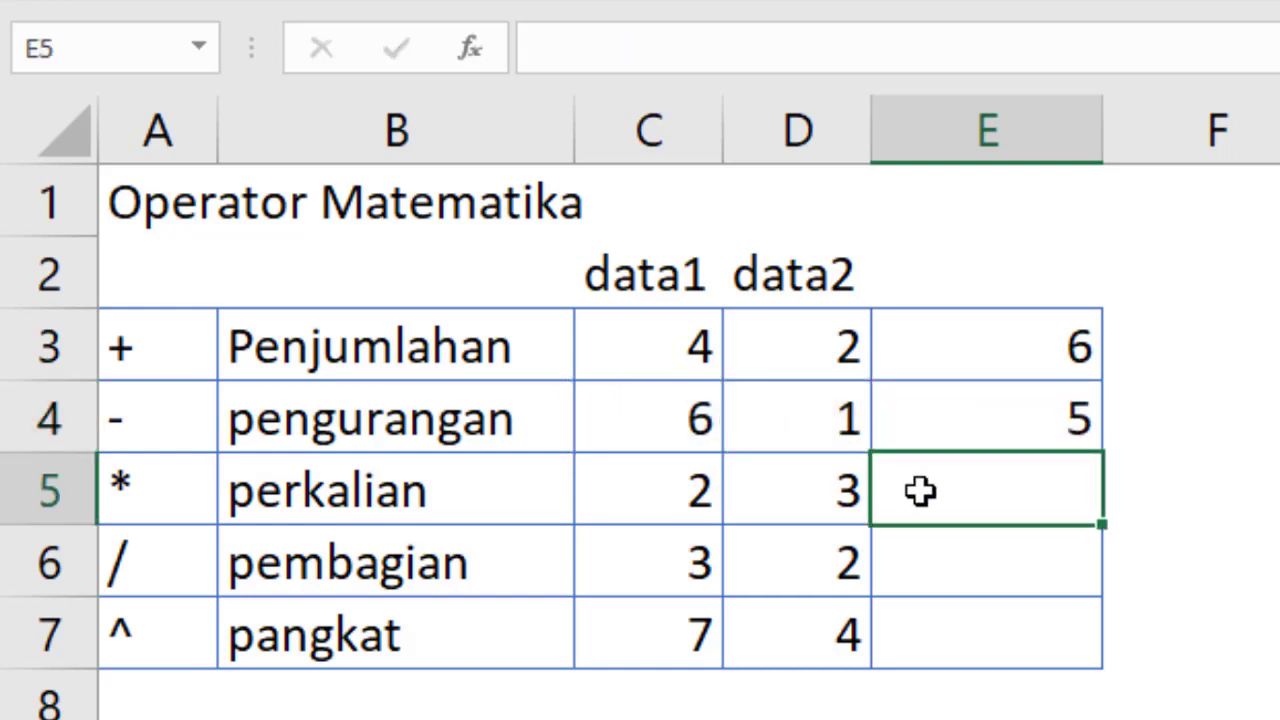
{"action": "double_click", "coordinate": [924, 418]}
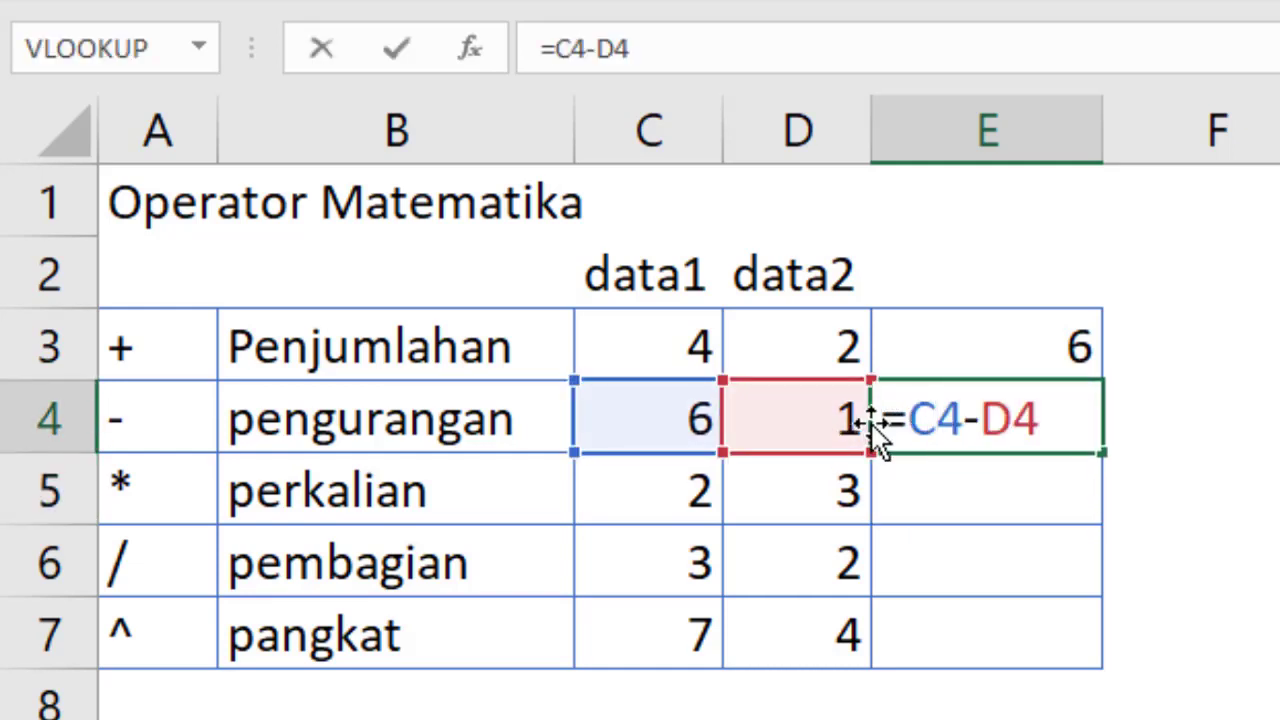
{"action": "key", "text": "Return"}
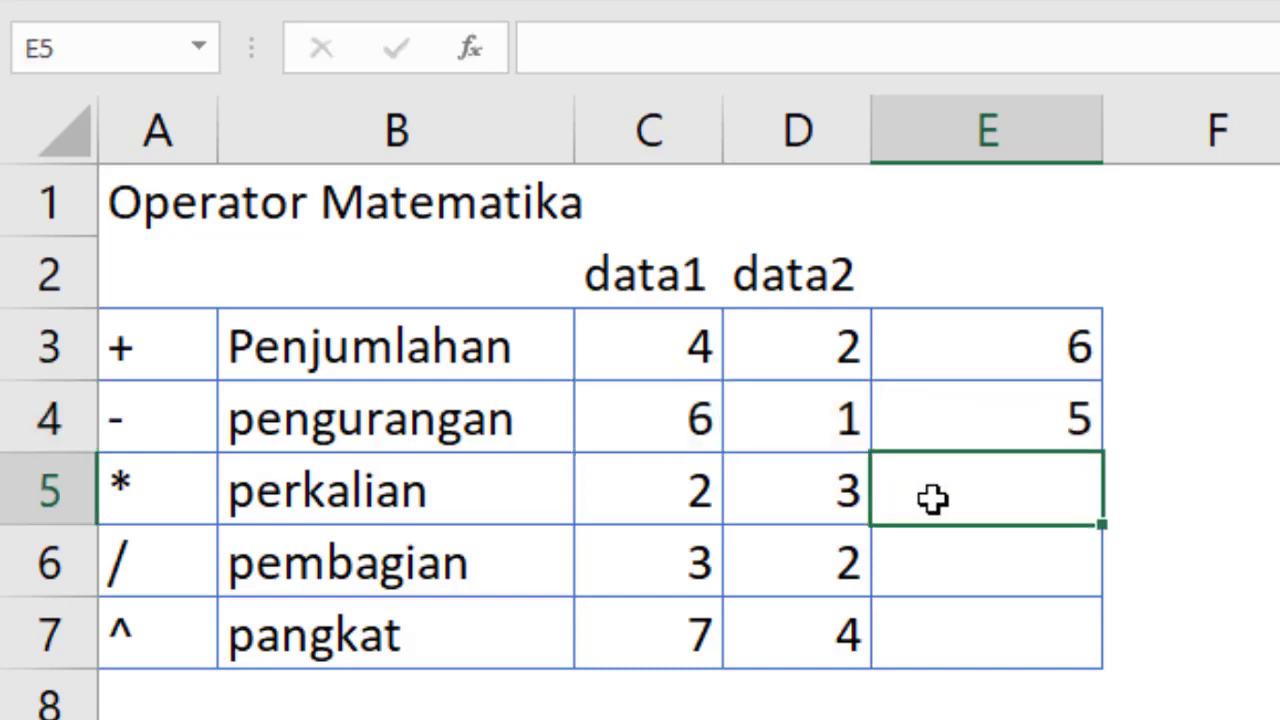
Step: Enter the multiplication formula =C5*D5 in E5 for the perkalian row
{"action": "type", "text": "="}
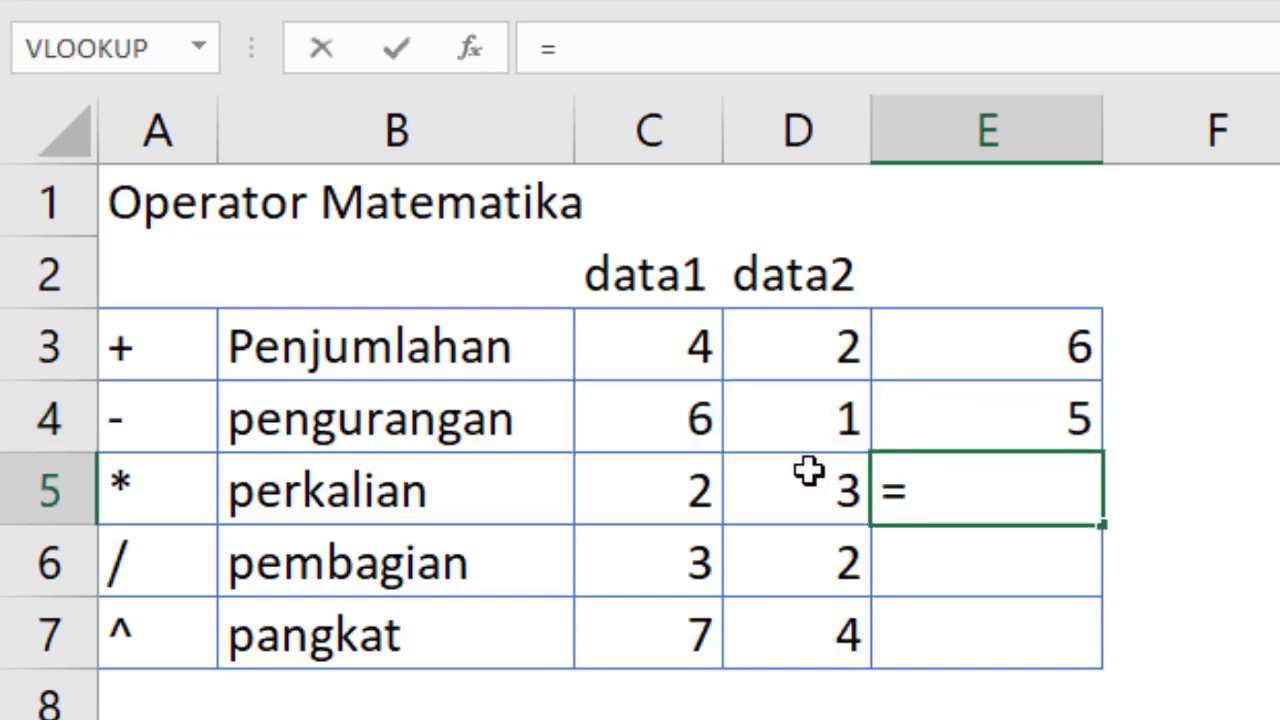
{"action": "left_click", "coordinate": [668, 500]}
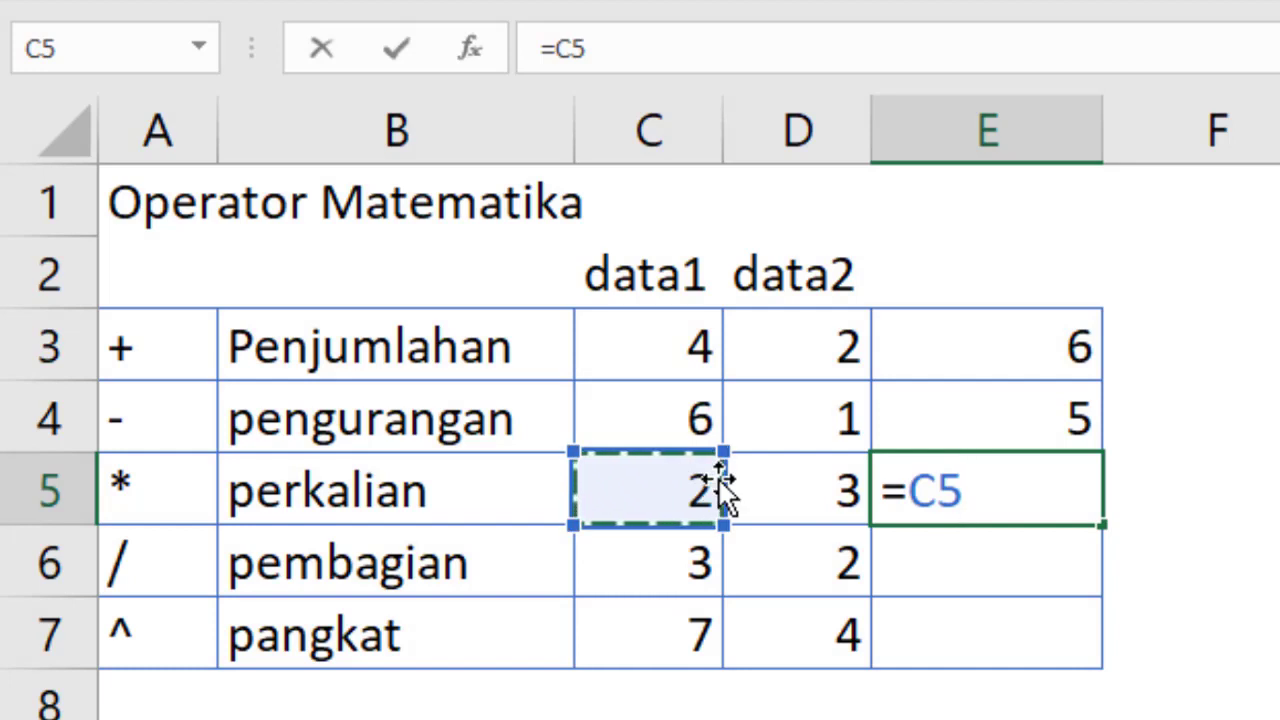
{"action": "type", "text": "*"}
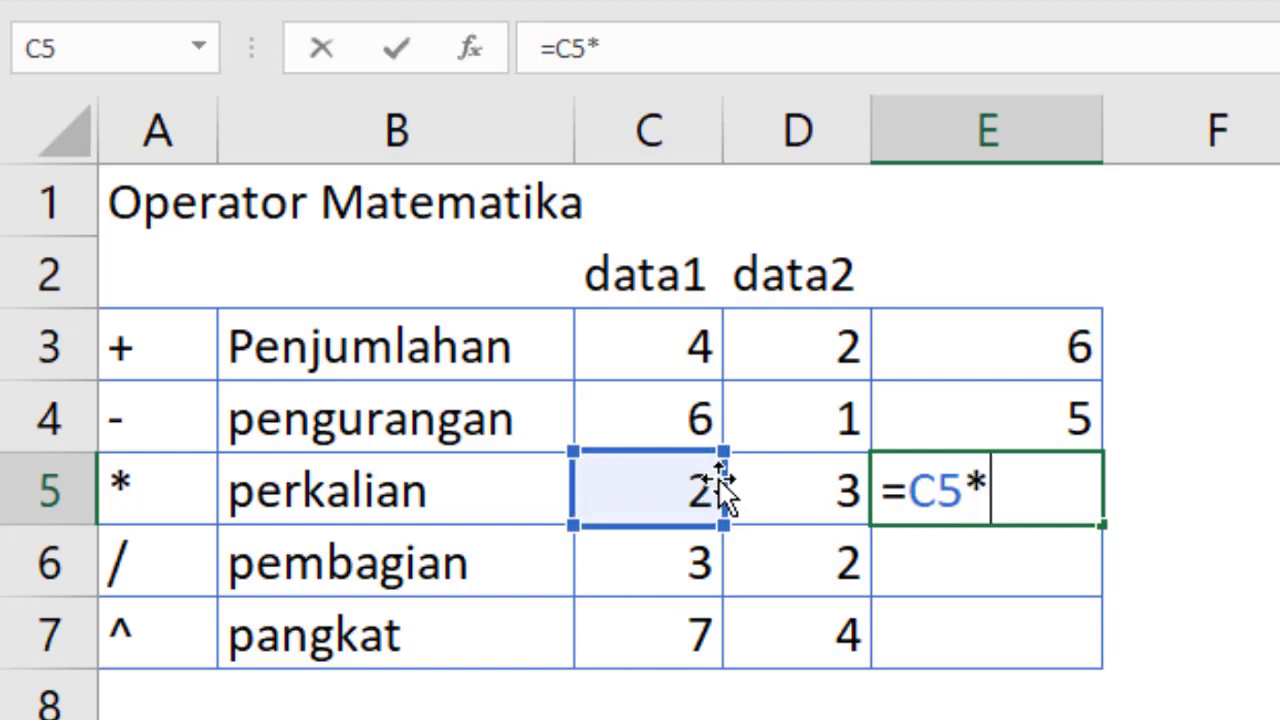
{"action": "left_click", "coordinate": [826, 488]}
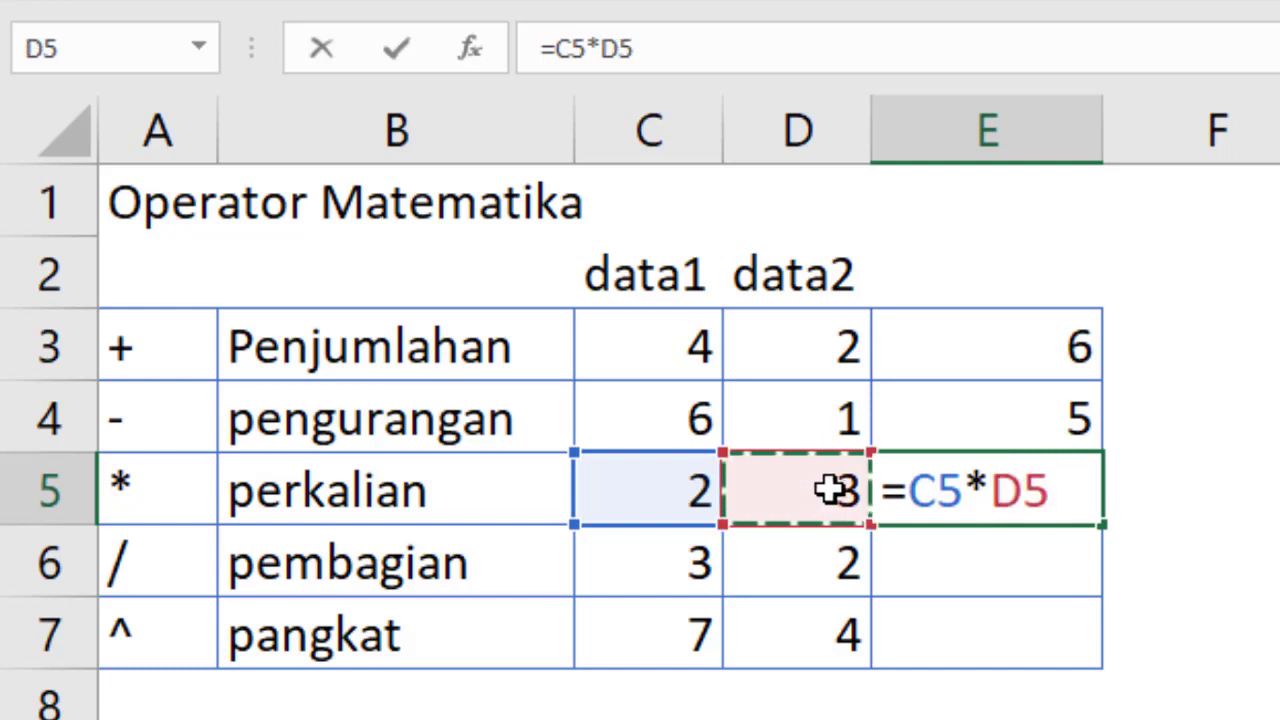
{"action": "key", "text": "Return"}
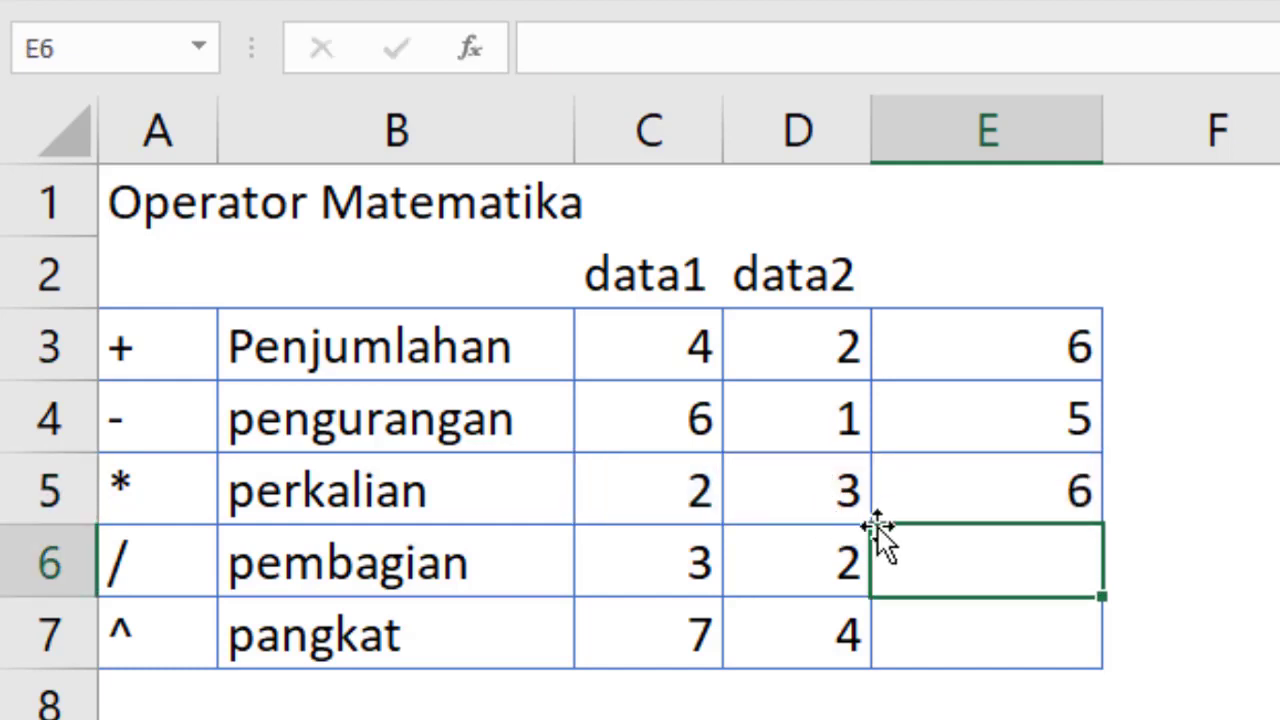
Step: Enter the division formula =C6/D6 in E6 for the pembagian row
{"action": "type", "text": "="}
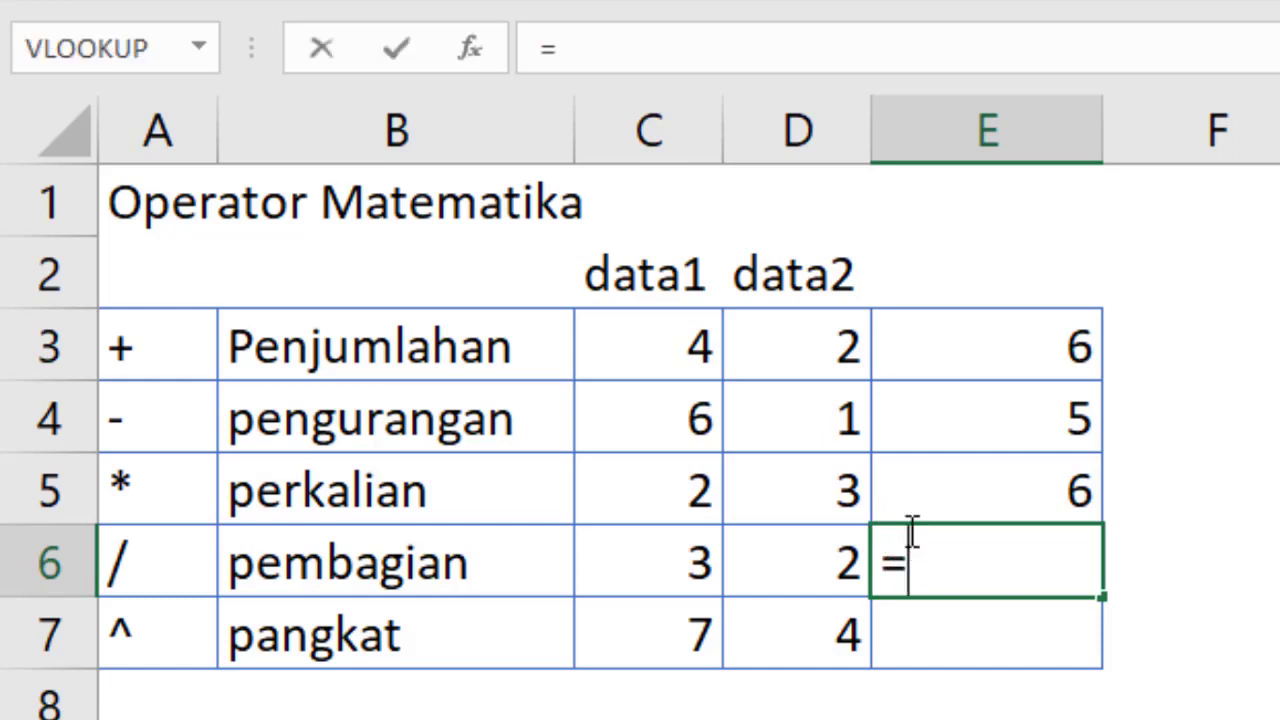
{"action": "left_click", "coordinate": [670, 567]}
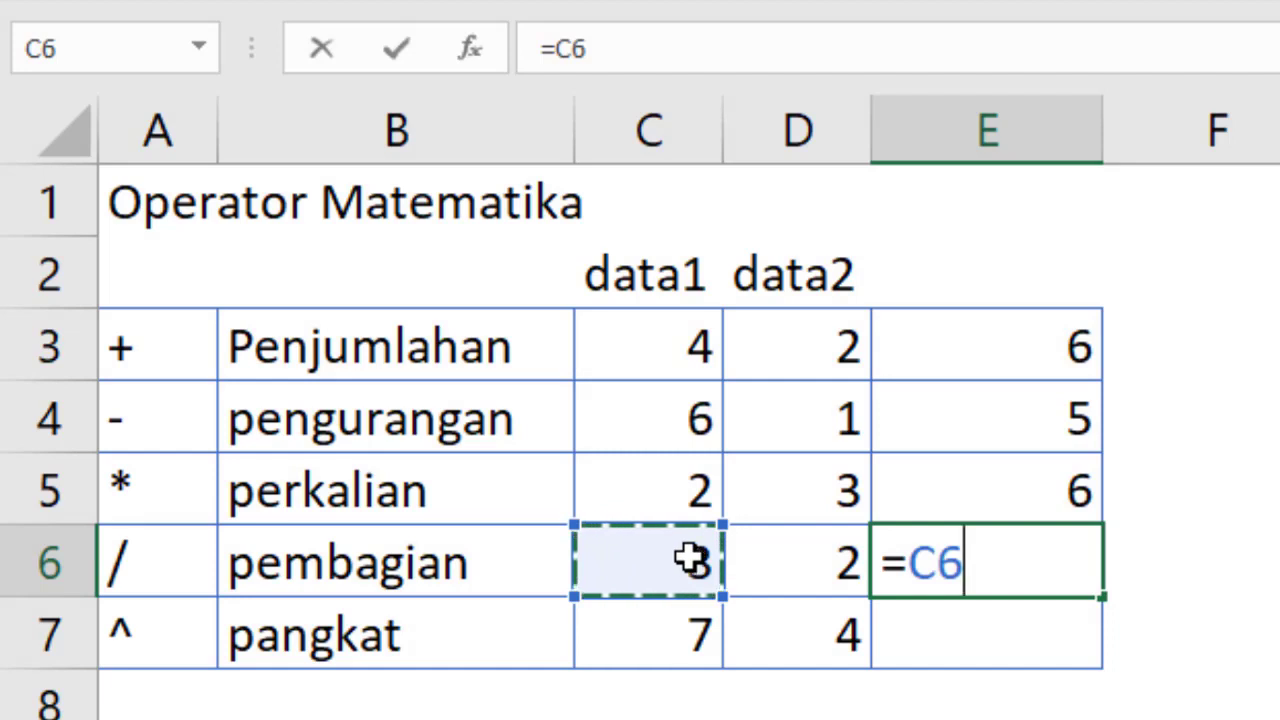
{"action": "type", "text": "/"}
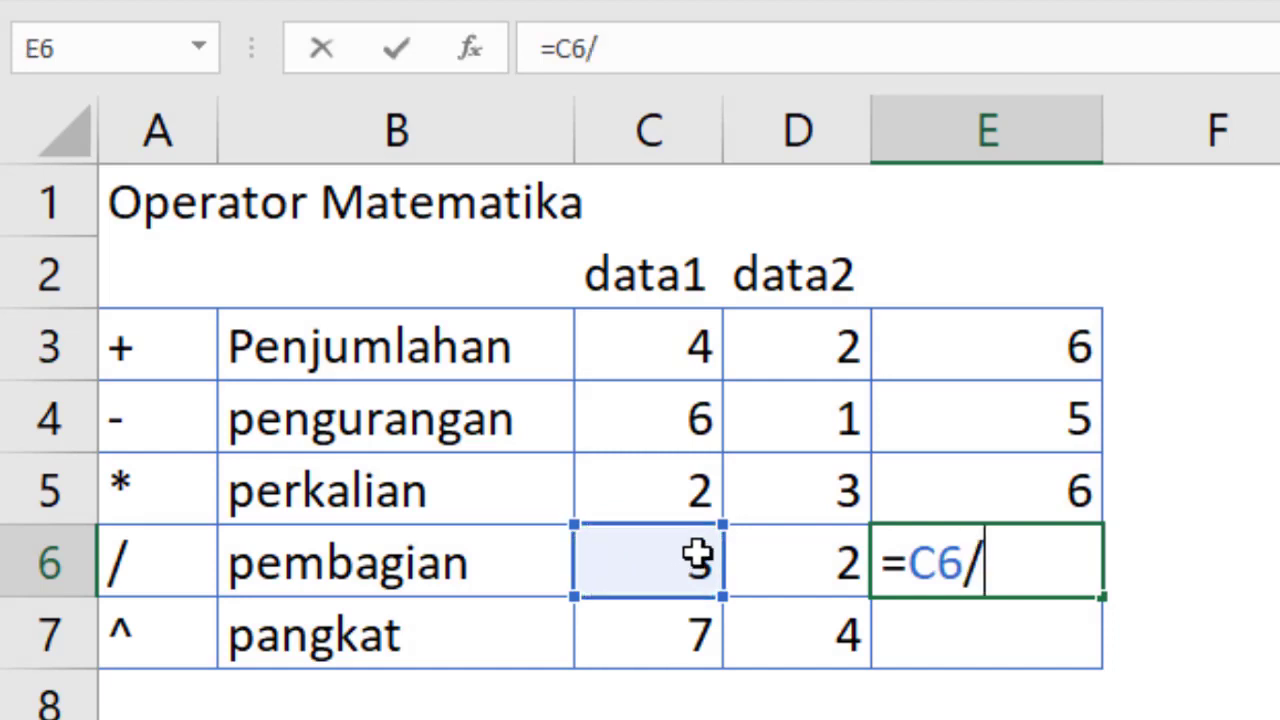
{"action": "left_click", "coordinate": [823, 567]}
{"action": "key", "text": "Return"}
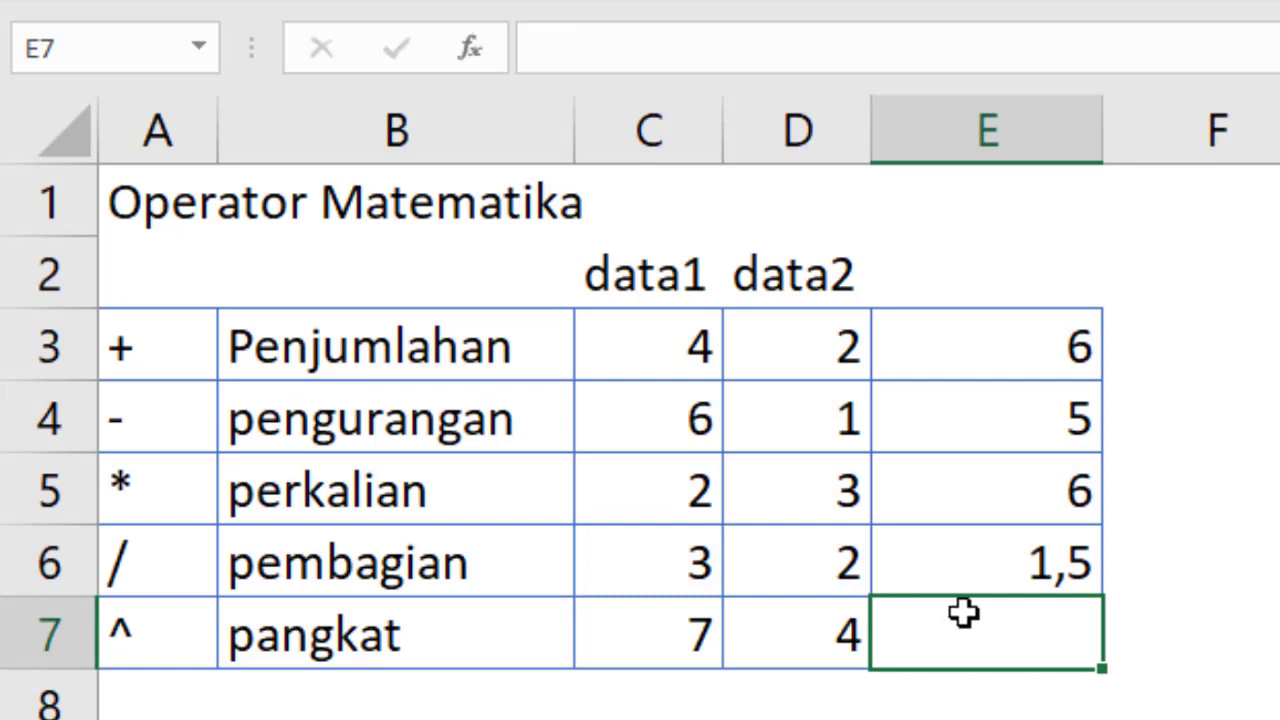
Step: Enter the exponent formula =C7^D7 in E7 for the pangkat row
{"action": "type", "text": "="}
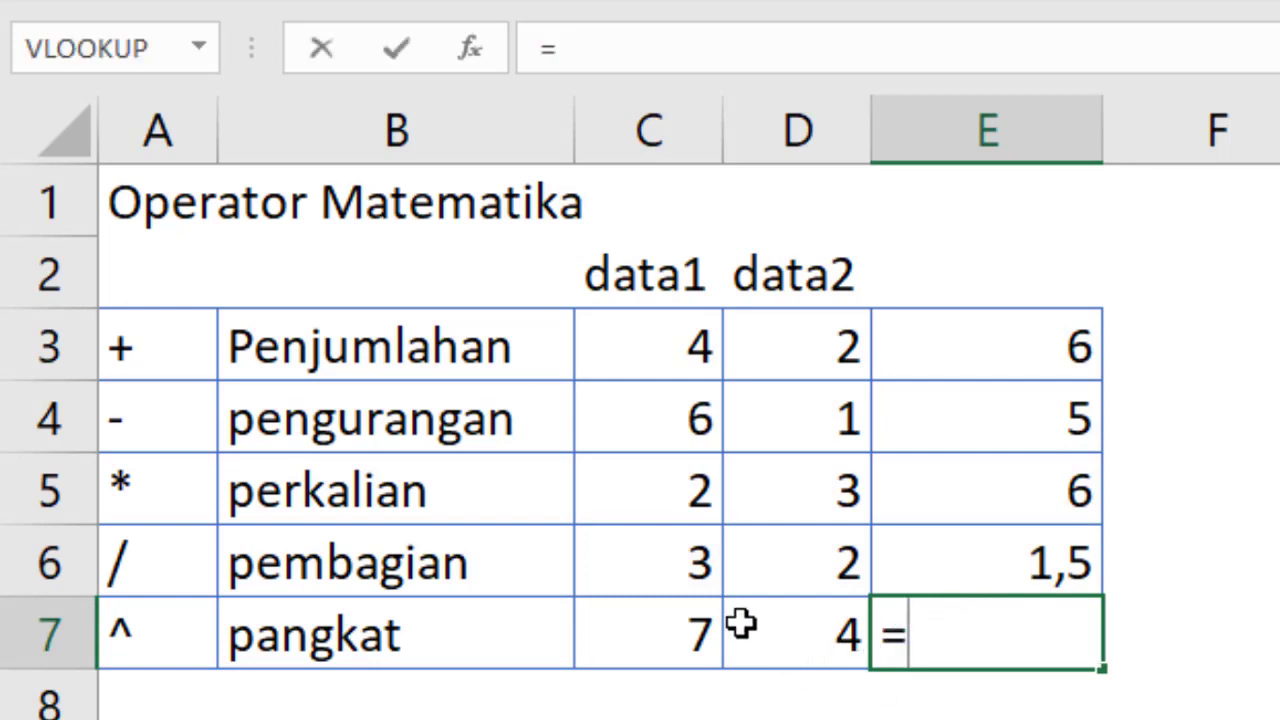
{"action": "left_click", "coordinate": [683, 636]}
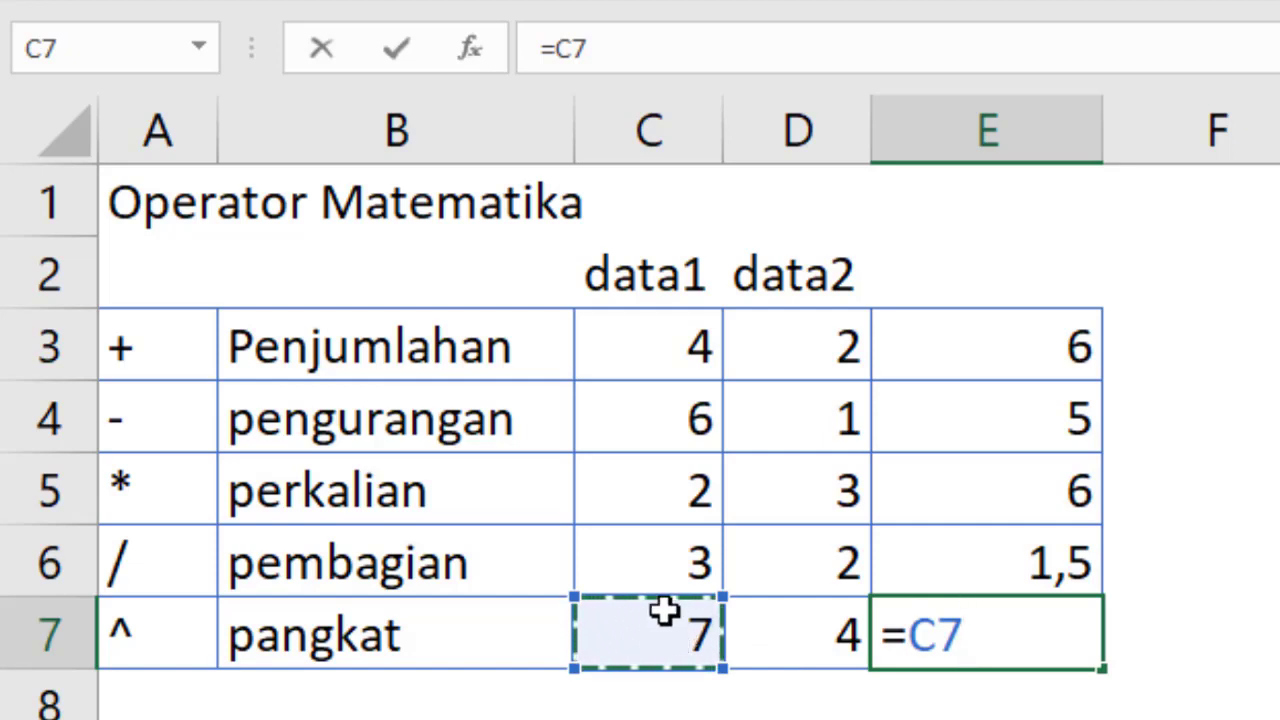
{"action": "type", "text": "^"}
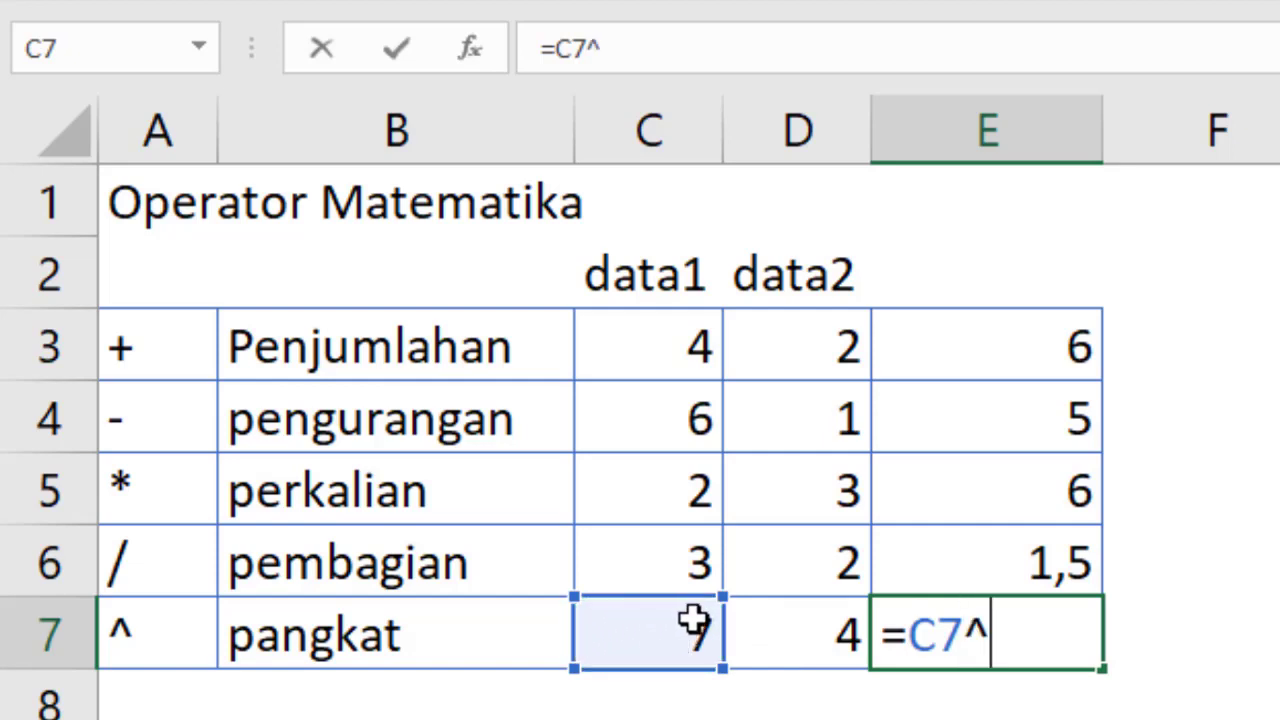
{"action": "left_click", "coordinate": [800, 627]}
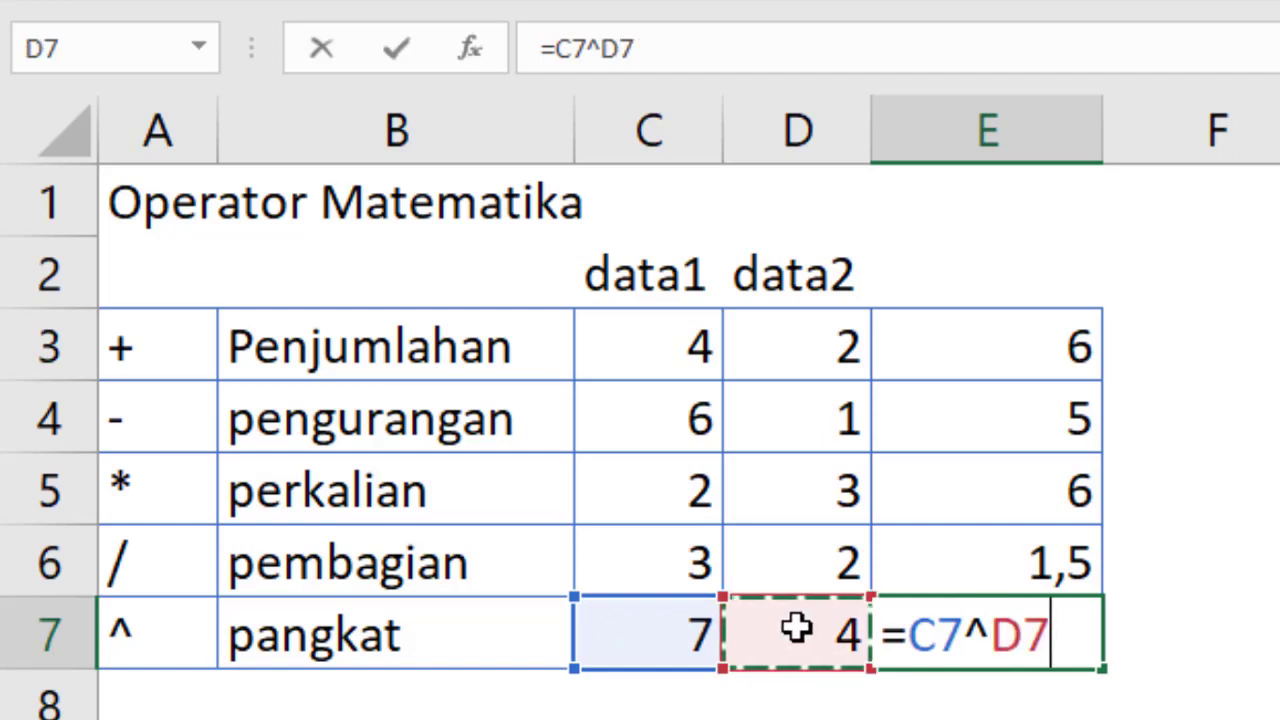
{"action": "key", "text": "Return"}
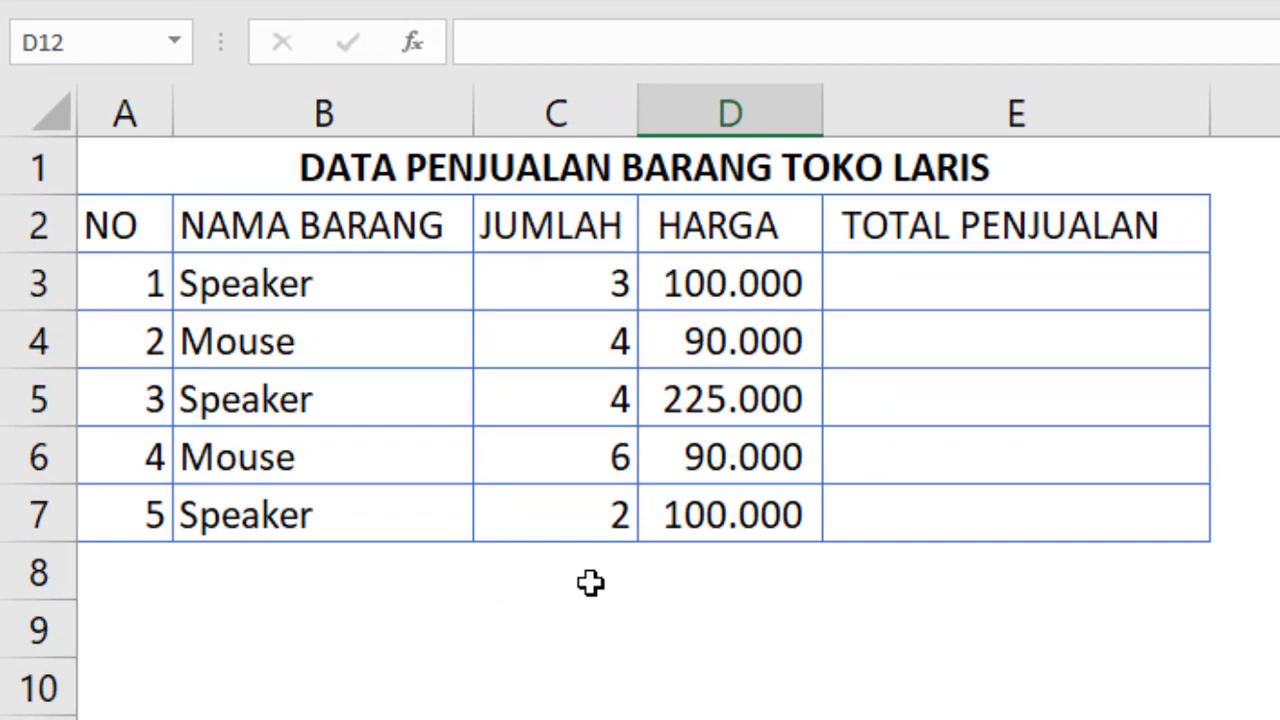
Step: Total the JUMLAH column of the sales table in C8 by adding its cells individually with =C3+C4+C5+C6+C7
{"action": "left_click", "coordinate": [577, 556]}
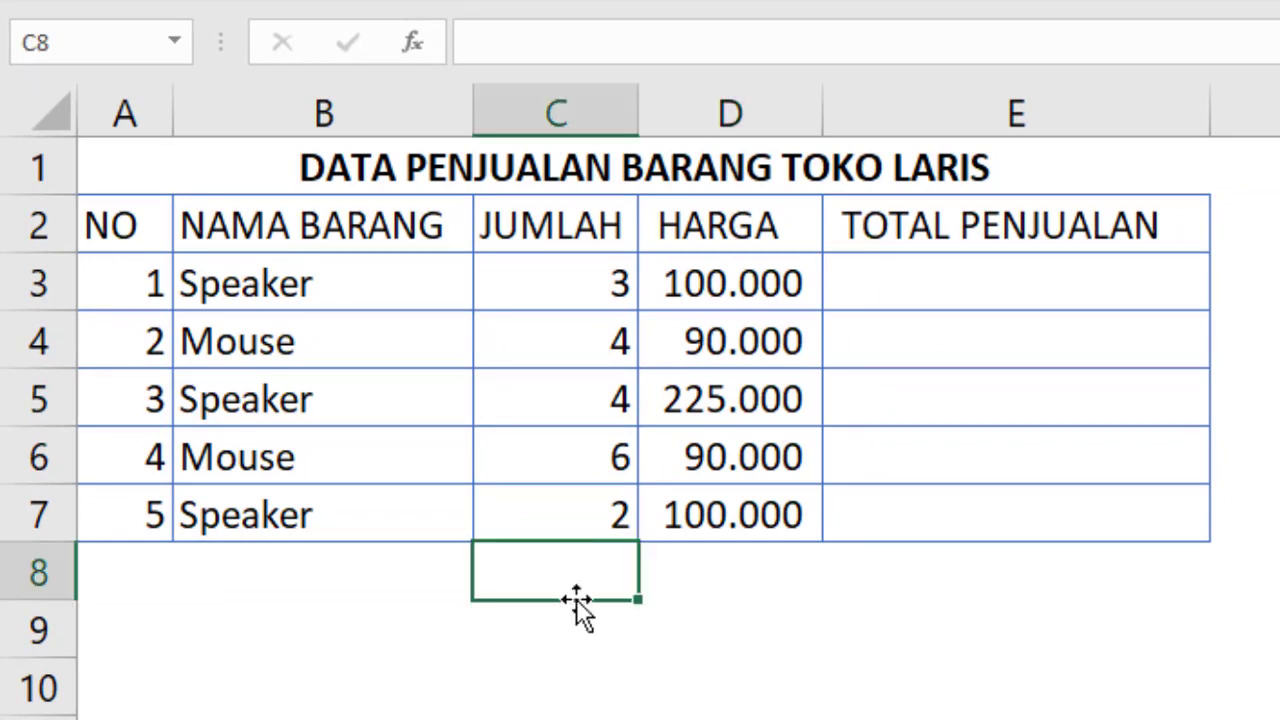
{"action": "type", "text": "="}
{"action": "left_click", "coordinate": [567, 287]}
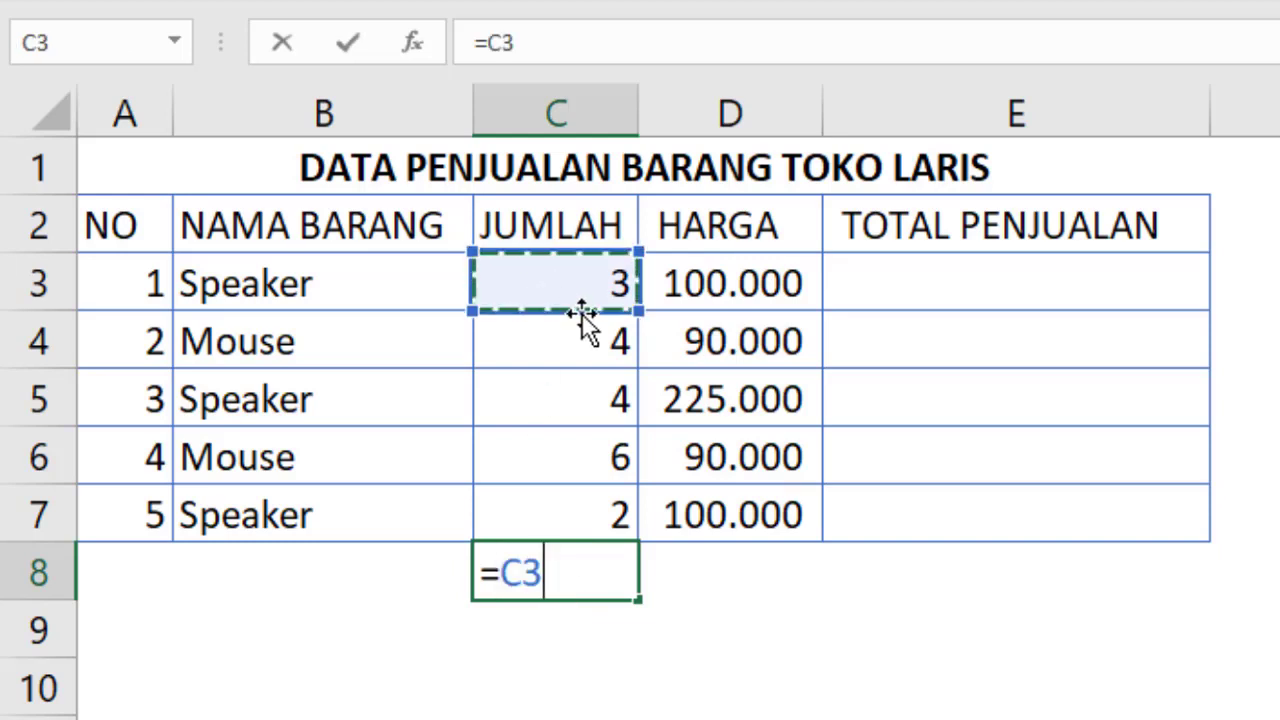
{"action": "type", "text": "+"}
{"action": "left_click", "coordinate": [592, 343]}
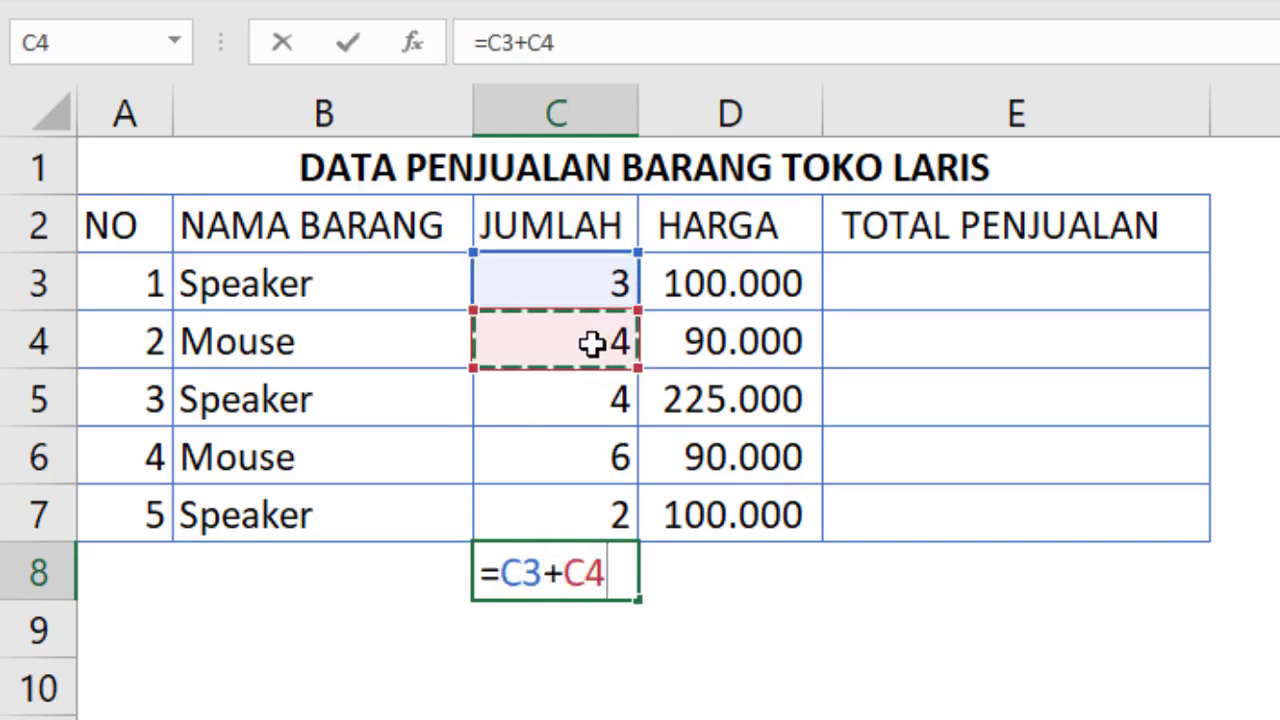
{"action": "type", "text": "+"}
{"action": "left_click", "coordinate": [586, 402]}
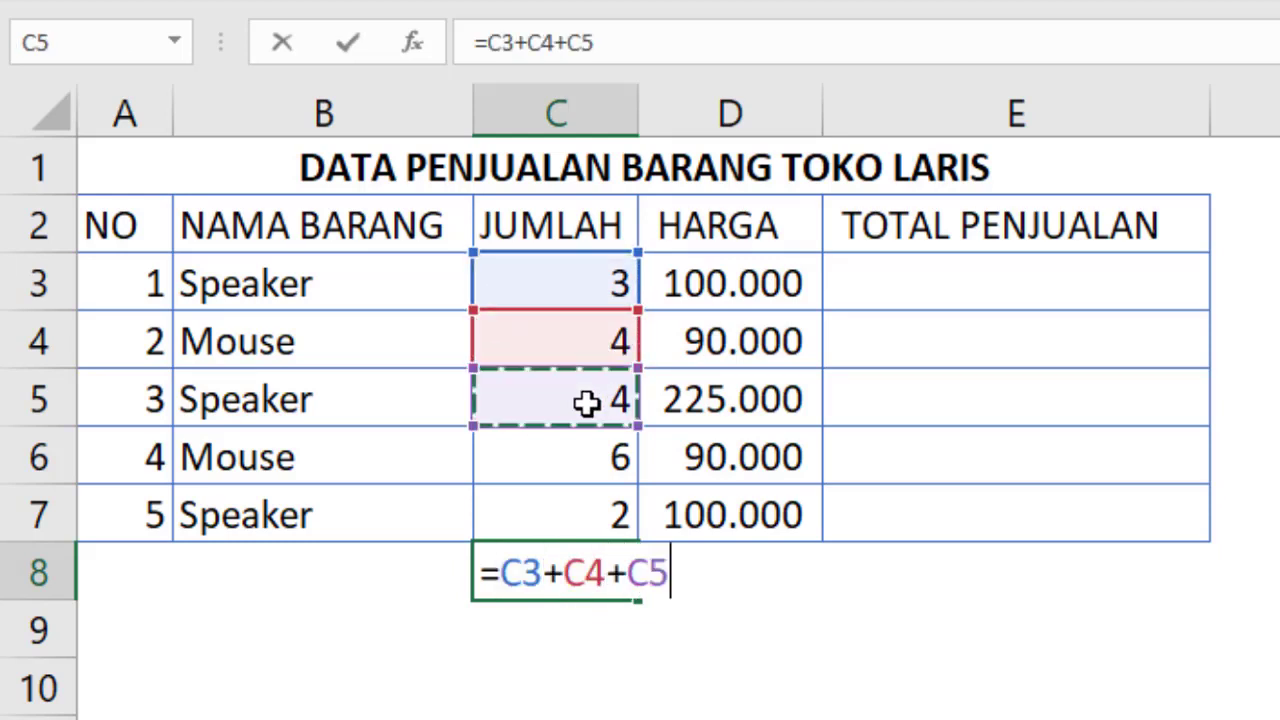
{"action": "type", "text": "+"}
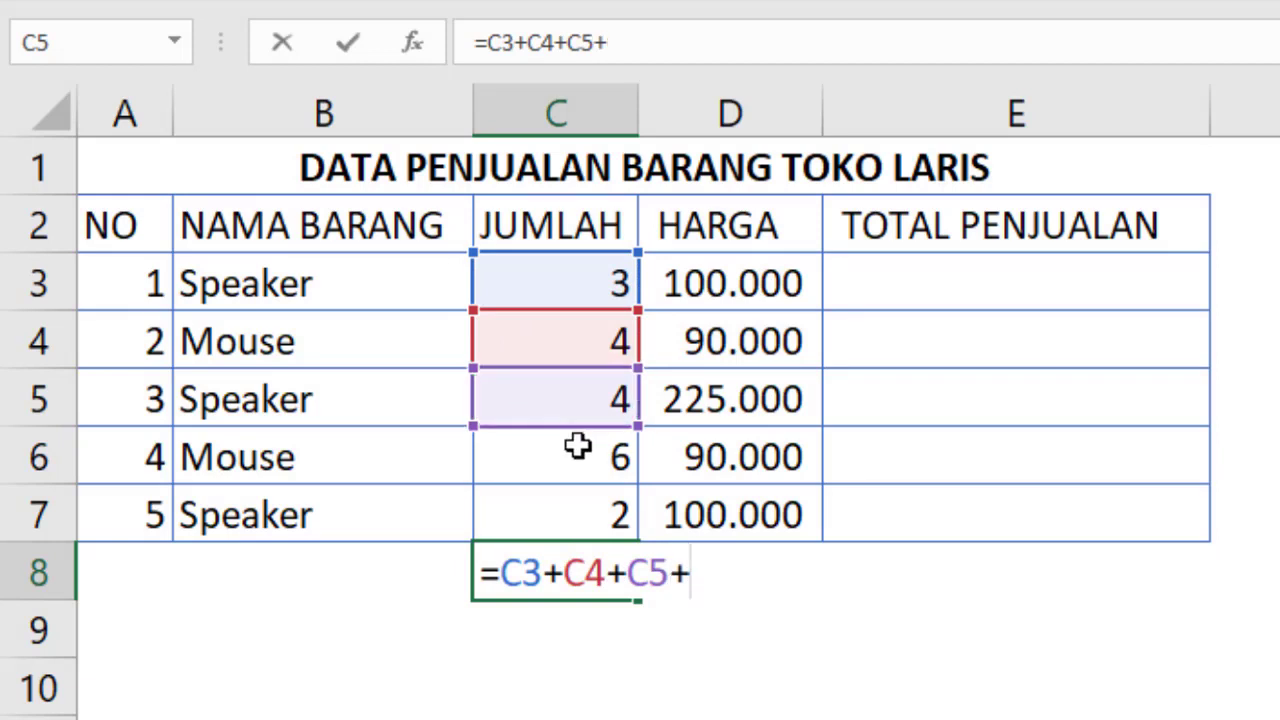
{"action": "left_click", "coordinate": [578, 447]}
{"action": "type", "text": "+"}
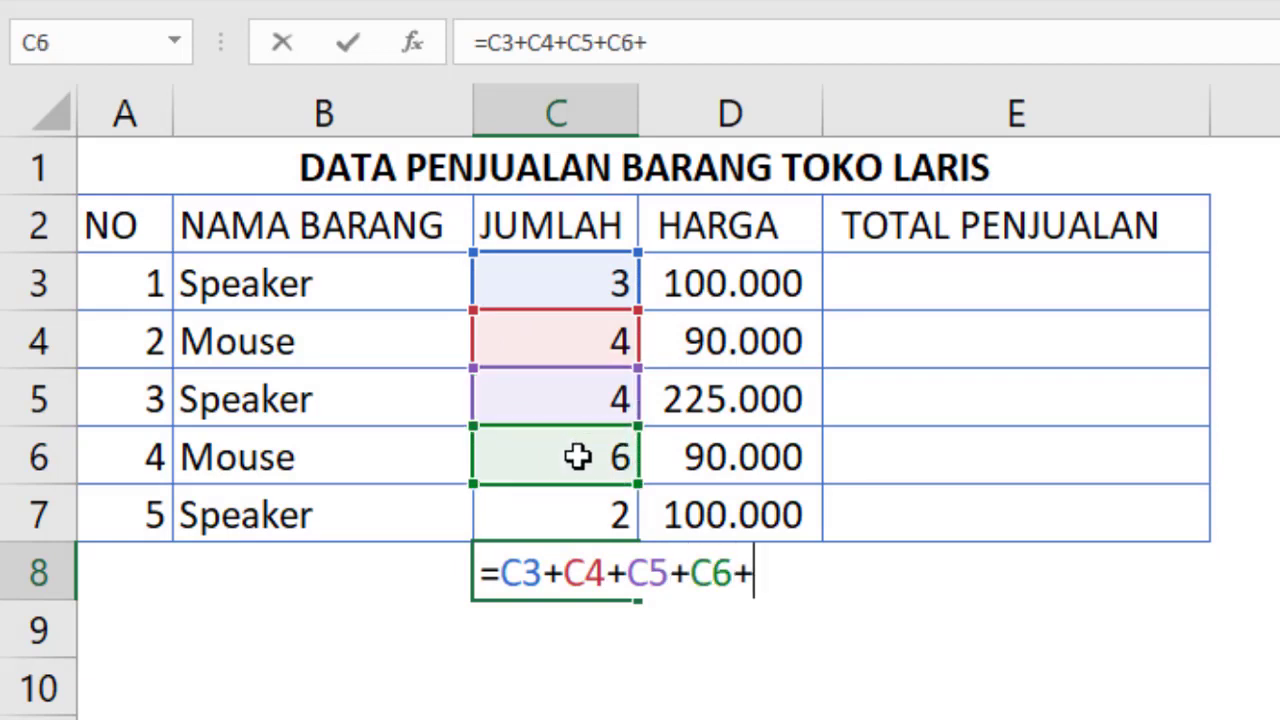
{"action": "left_click", "coordinate": [597, 507]}
{"action": "key", "text": "Return"}
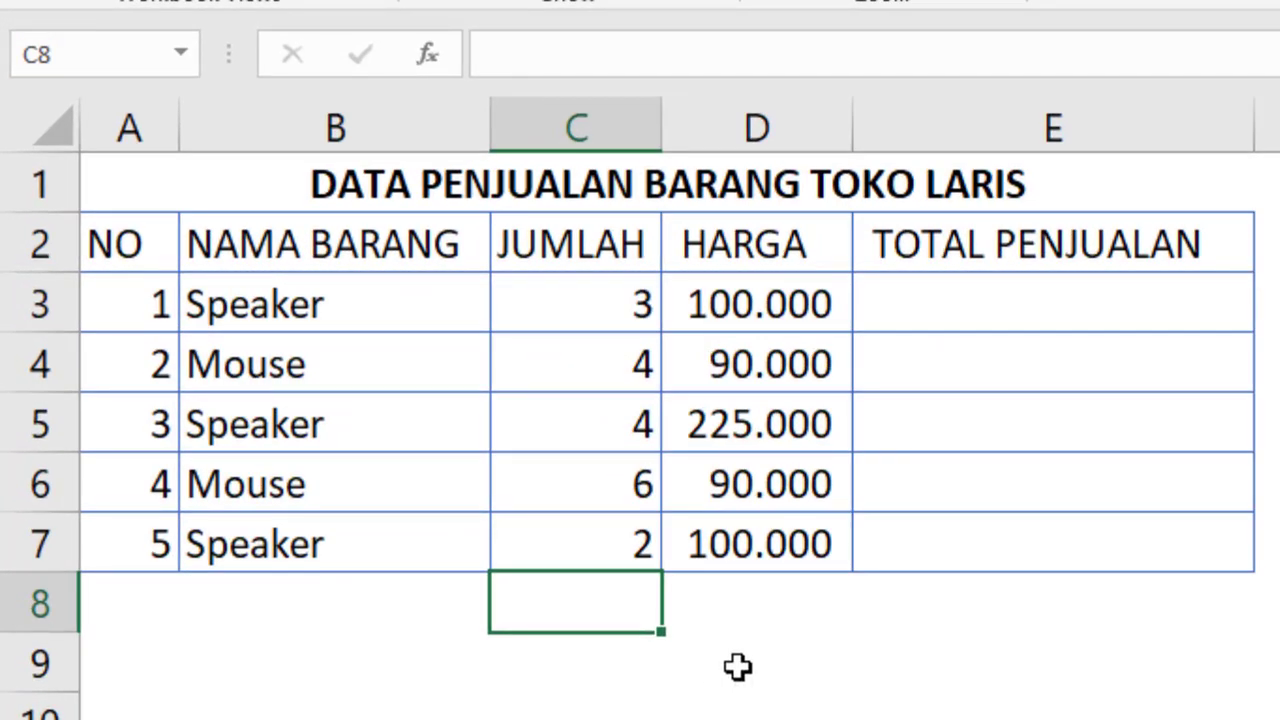
Step: Total the JUMLAH column of the sales table in C8 with the formula =SUM(C3:C7)
{"action": "type", "text": "="}
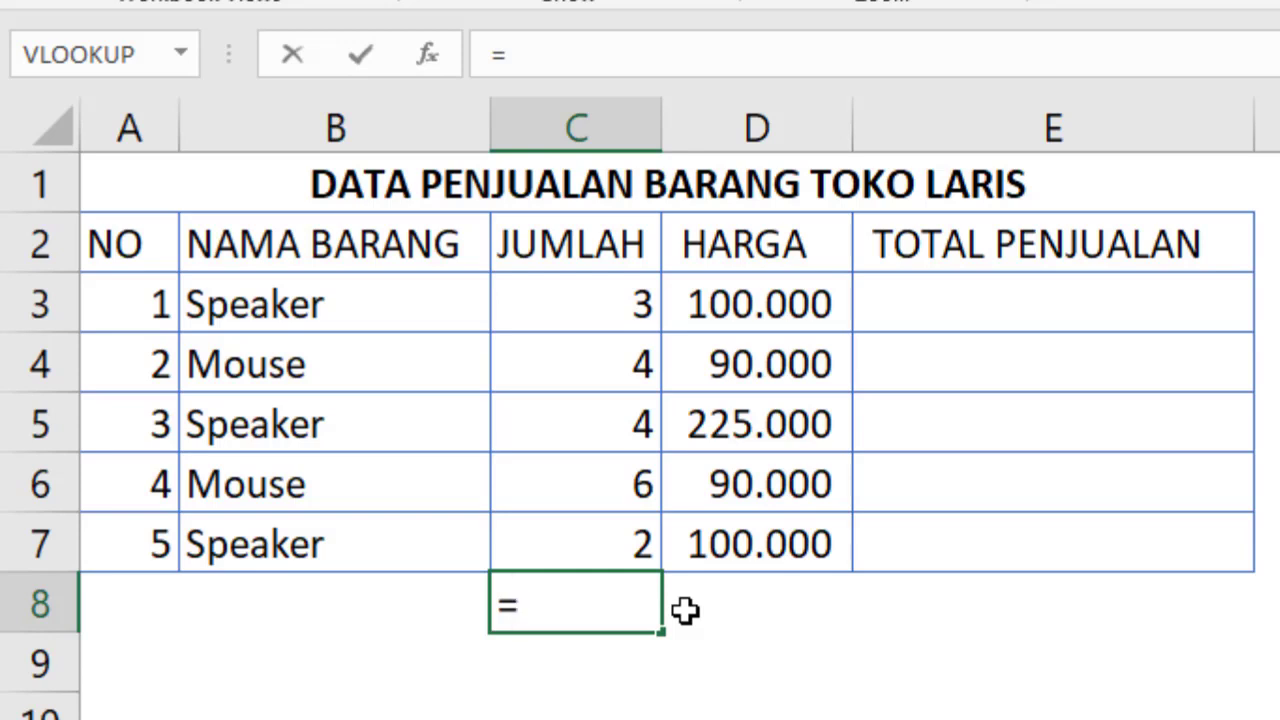
{"action": "type", "text": "SUM"}
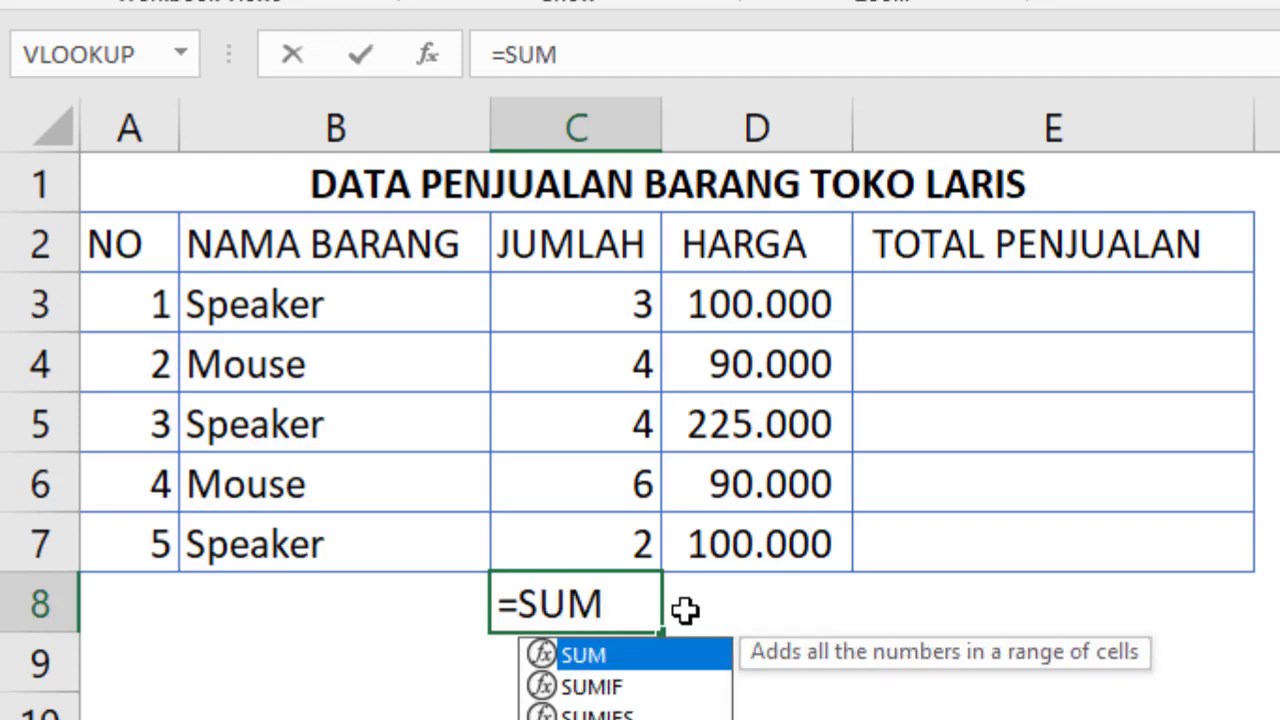
{"action": "type", "text": "("}
{"action": "left_click", "coordinate": [590, 298]}
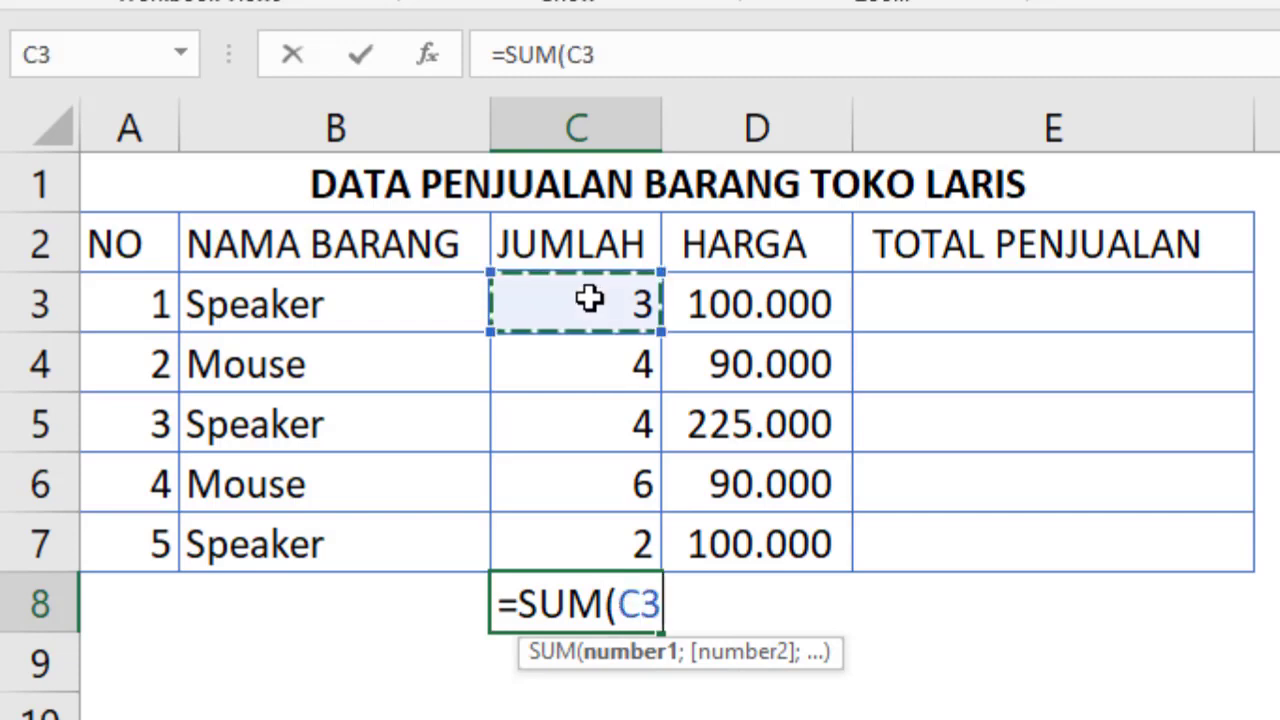
{"action": "left_click_drag", "start_coordinate": [593, 330], "coordinate": [582, 529]}
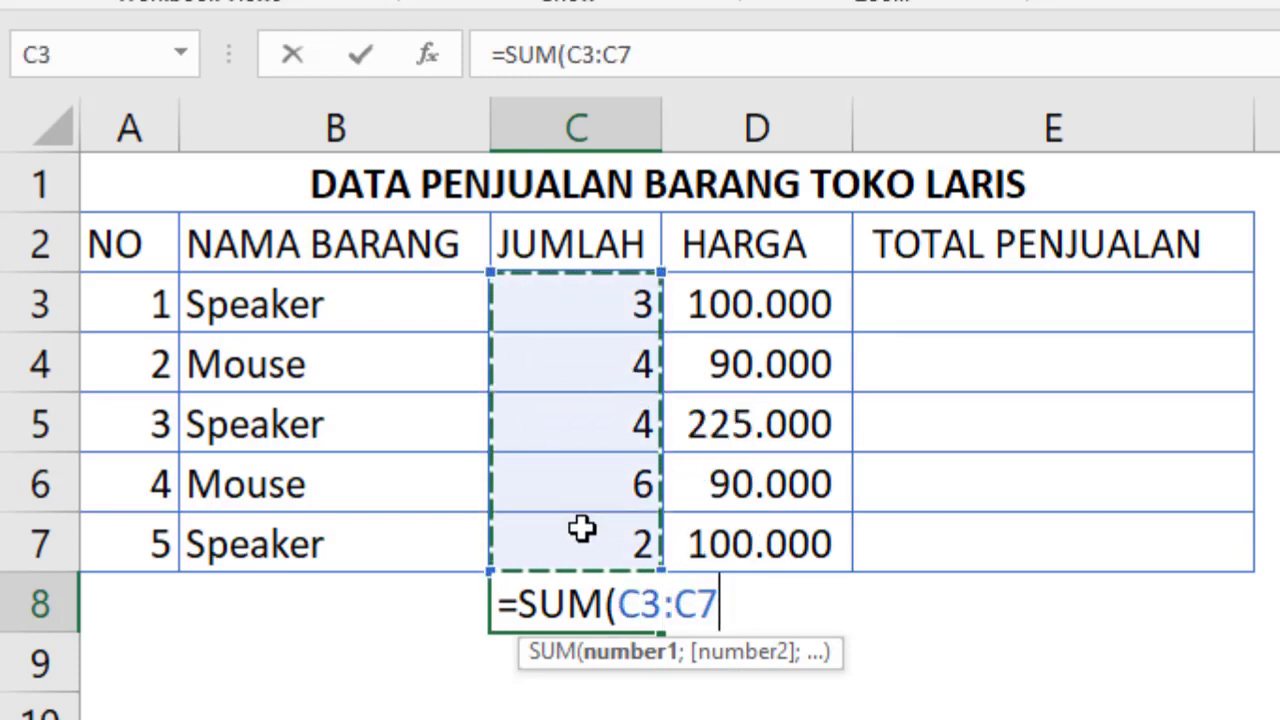
{"action": "type", "text": ")"}
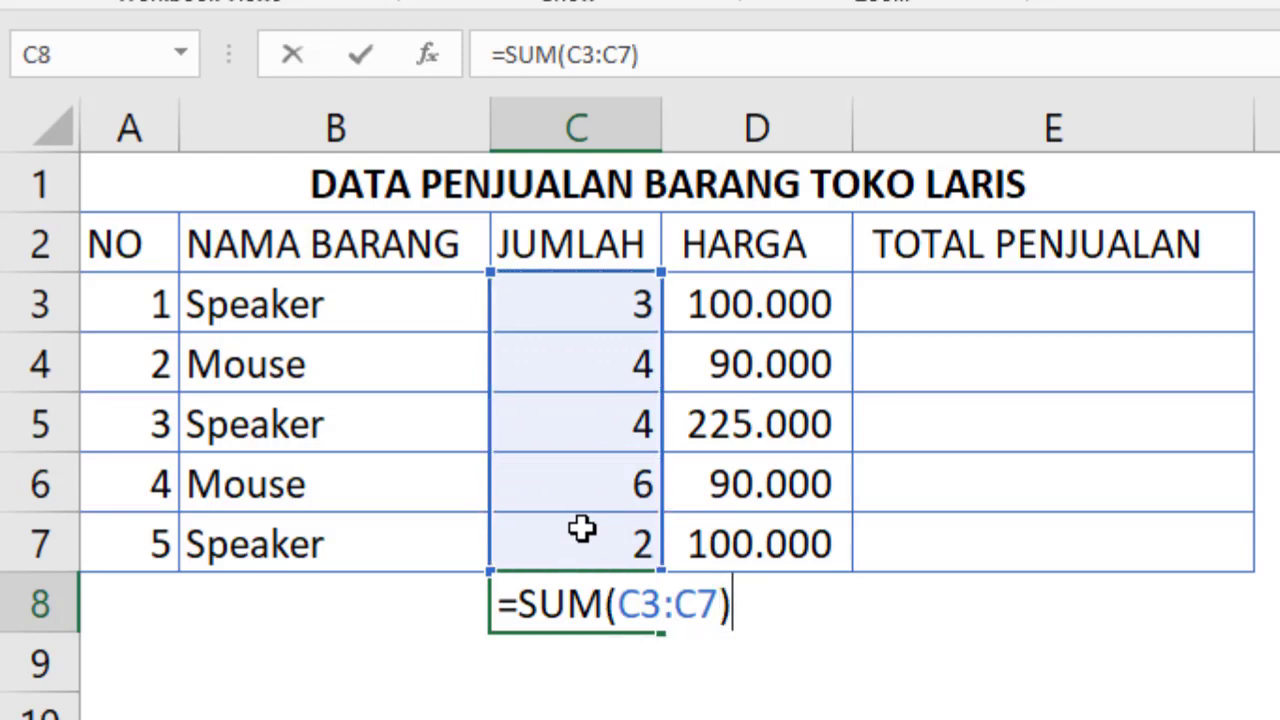
{"action": "key", "text": "Return"}
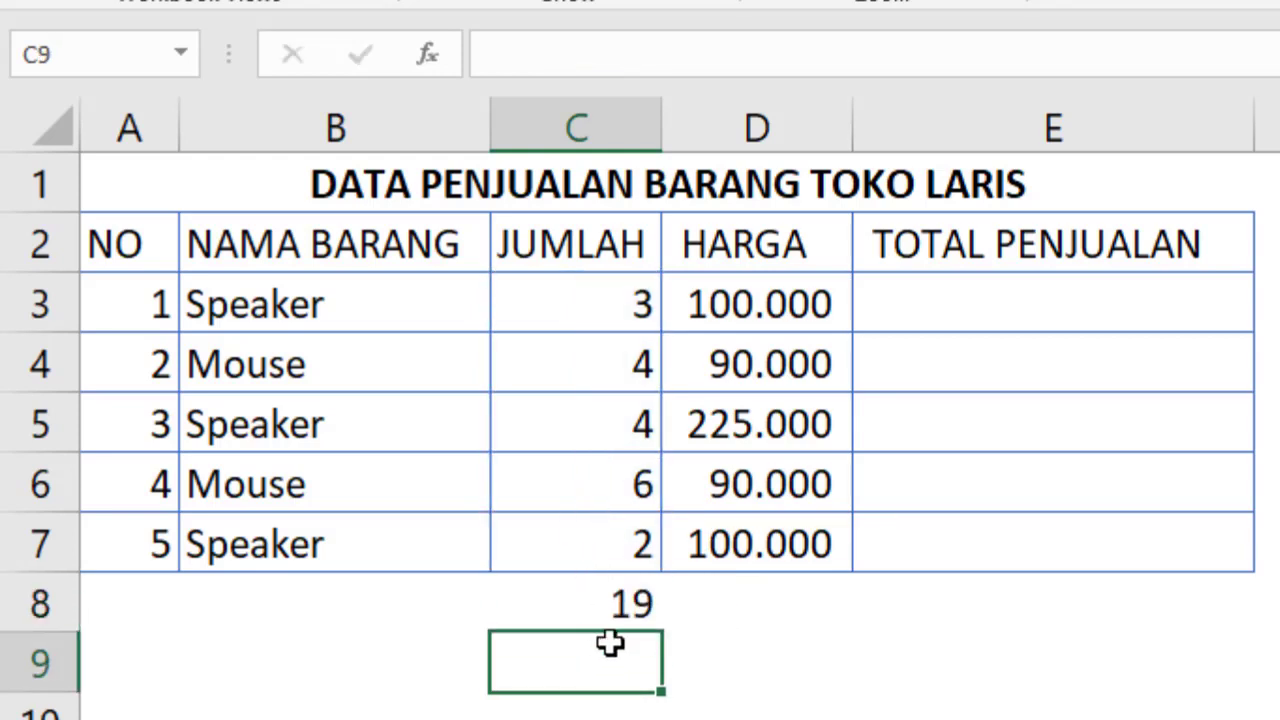
{"action": "left_click", "coordinate": [613, 604]}
{"action": "double_click", "coordinate": [613, 604]}
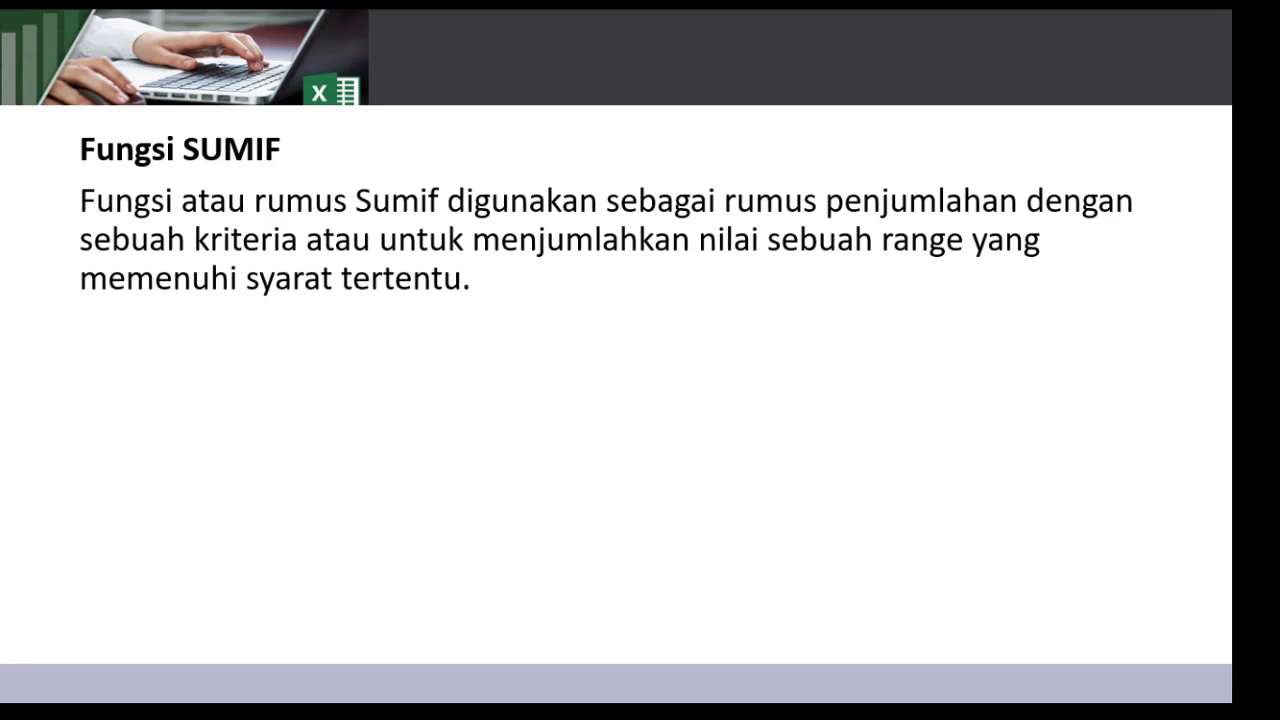
{"action": "left_click", "coordinate": [672, 467]}
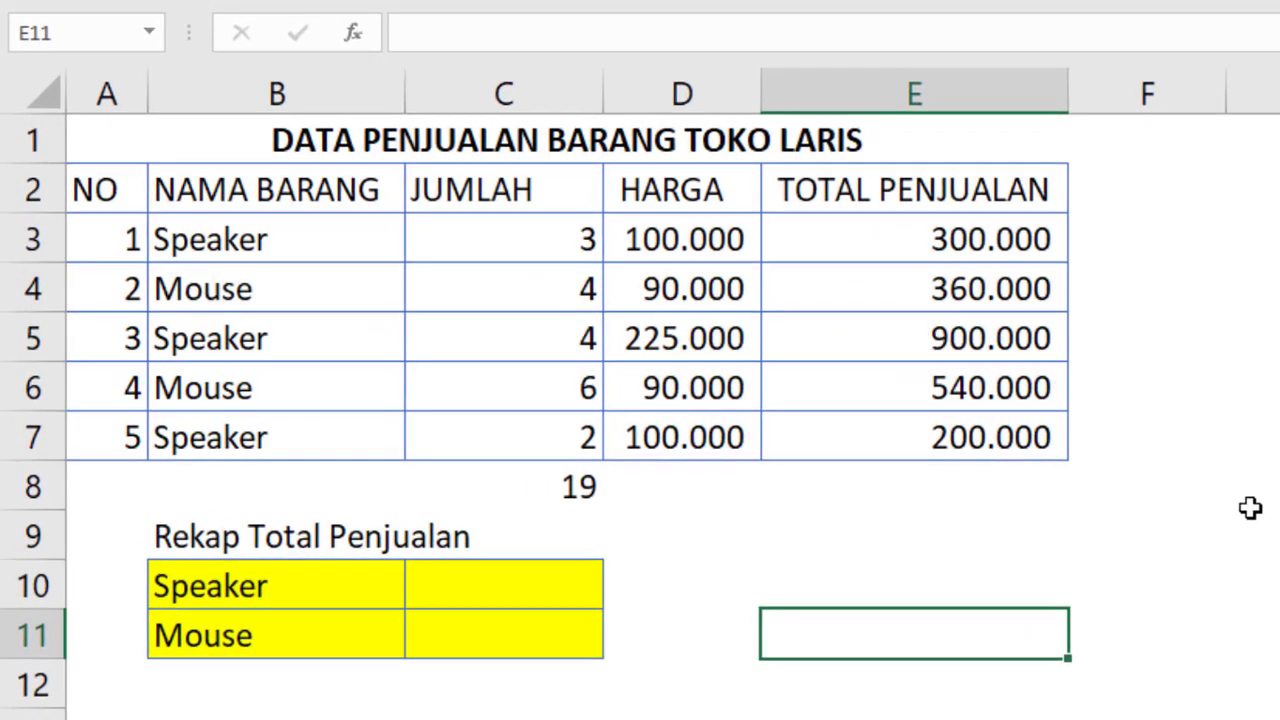
{"action": "left_click", "coordinate": [1275, 635]}
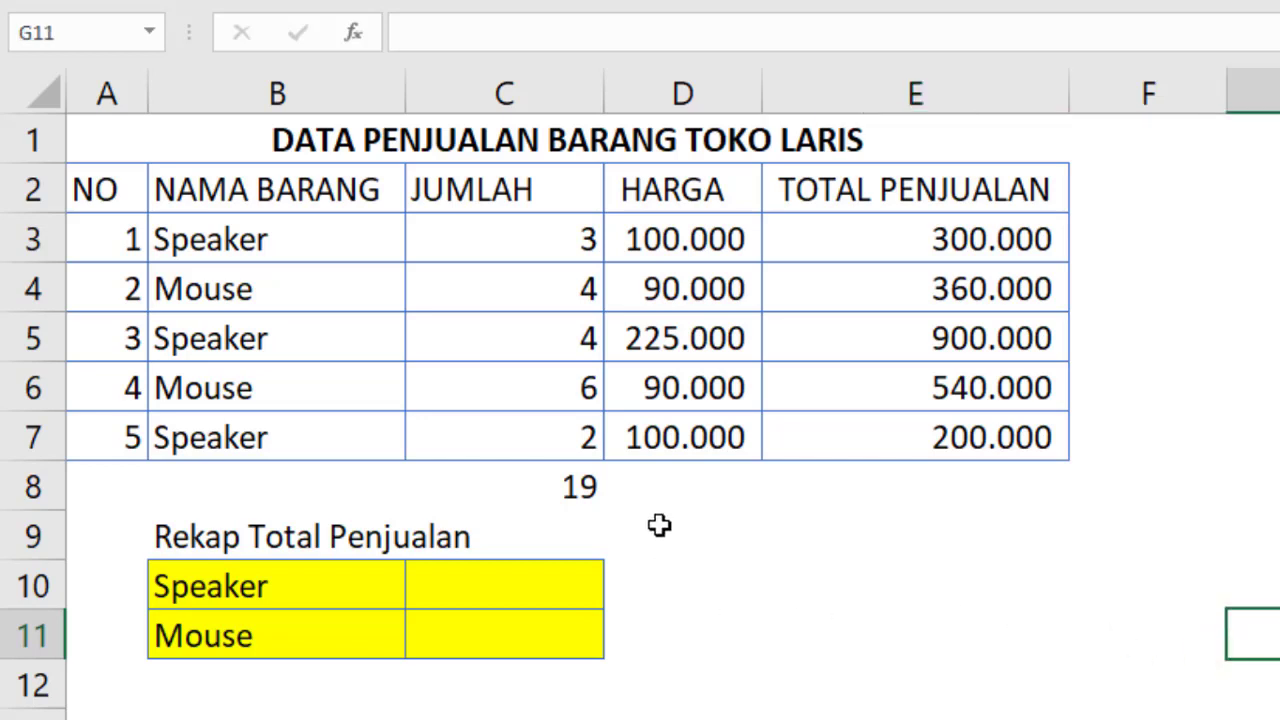
Step: Inspect the formulas behind the JUMLAH total in C8 and the first TOTAL PENJUALAN entry in E3
{"action": "left_click", "coordinate": [538, 480]}
{"action": "double_click", "coordinate": [545, 484]}
{"action": "key", "text": "Return"}
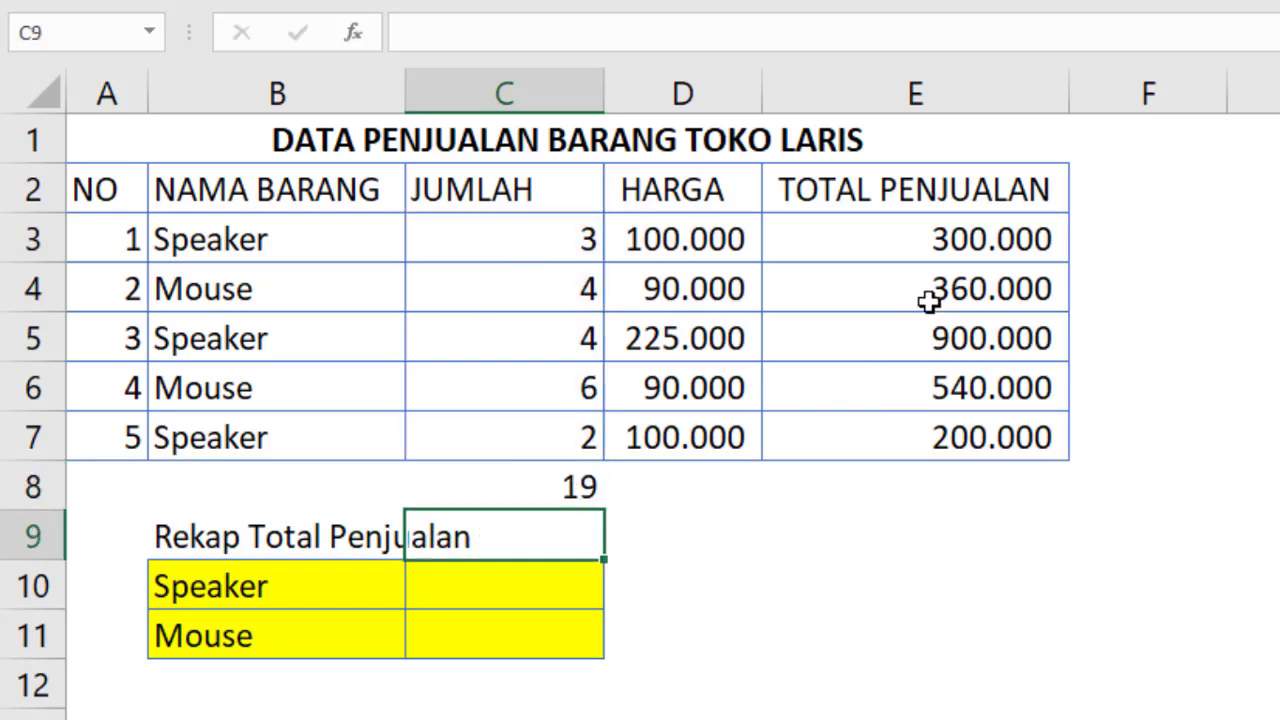
{"action": "left_click", "coordinate": [952, 237]}
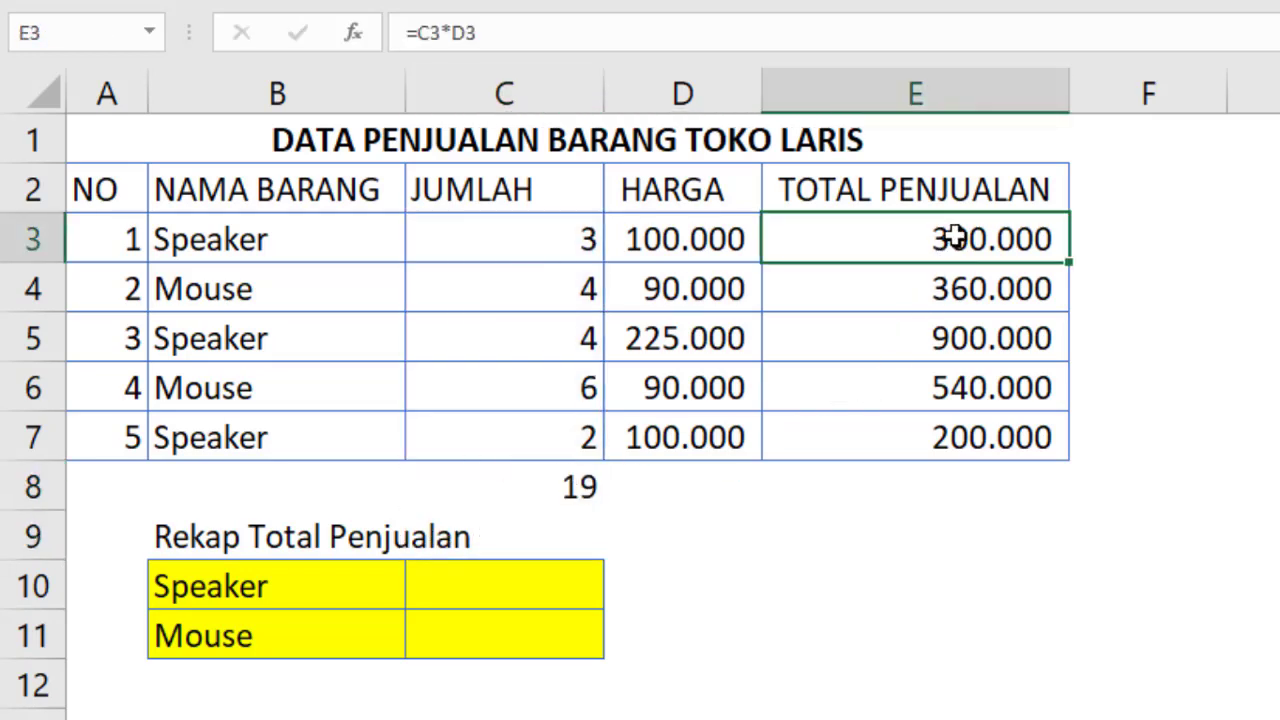
{"action": "left_click", "coordinate": [915, 478]}
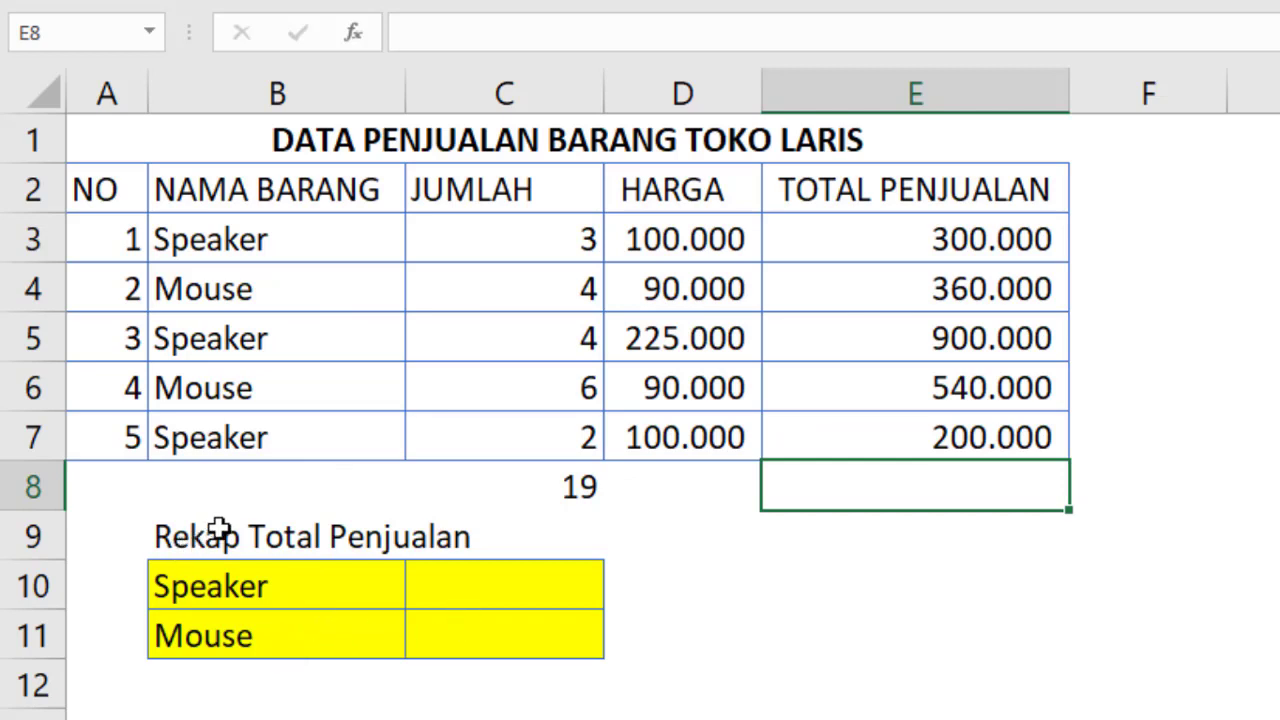
Step: Sum the Speaker sales for the Rekap Total Penjualan in C10 with the formula =SUMIF(B3:B7;B10;E3:E7)
{"action": "left_click", "coordinate": [453, 586]}
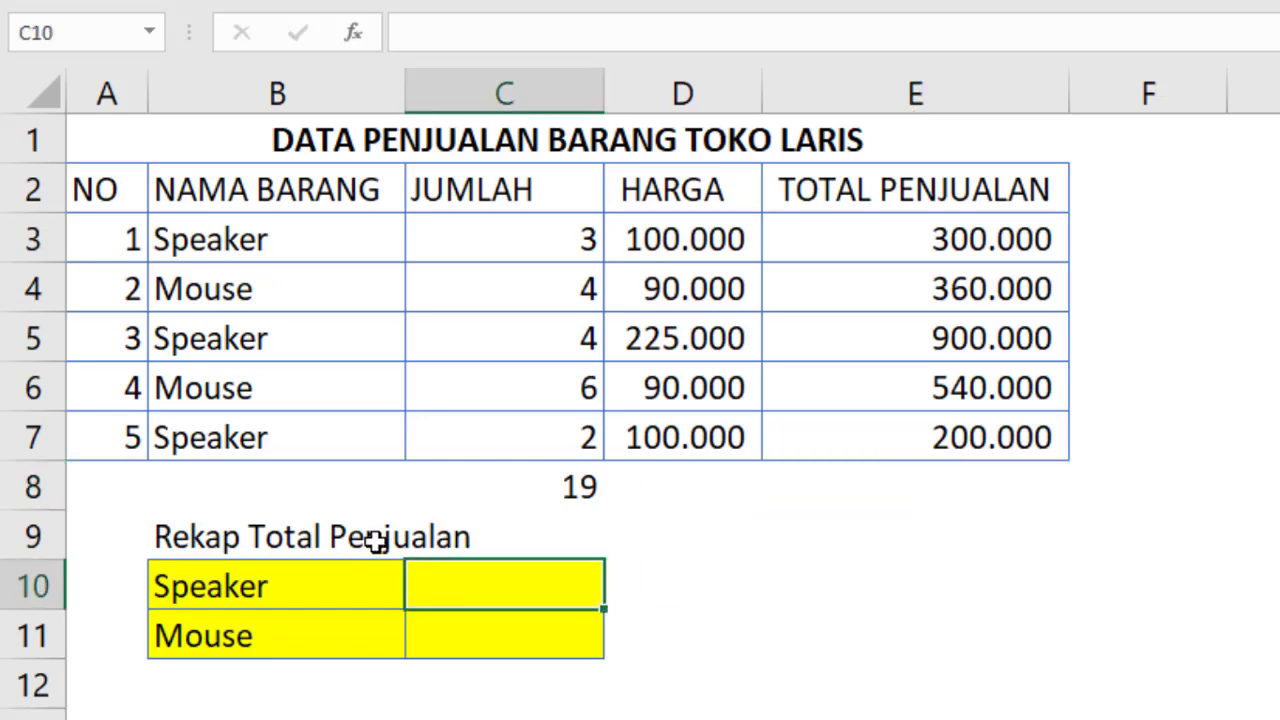
{"action": "left_click", "coordinate": [709, 606]}
{"action": "left_click", "coordinate": [490, 587]}
{"action": "type", "text": "=SUMIF"}
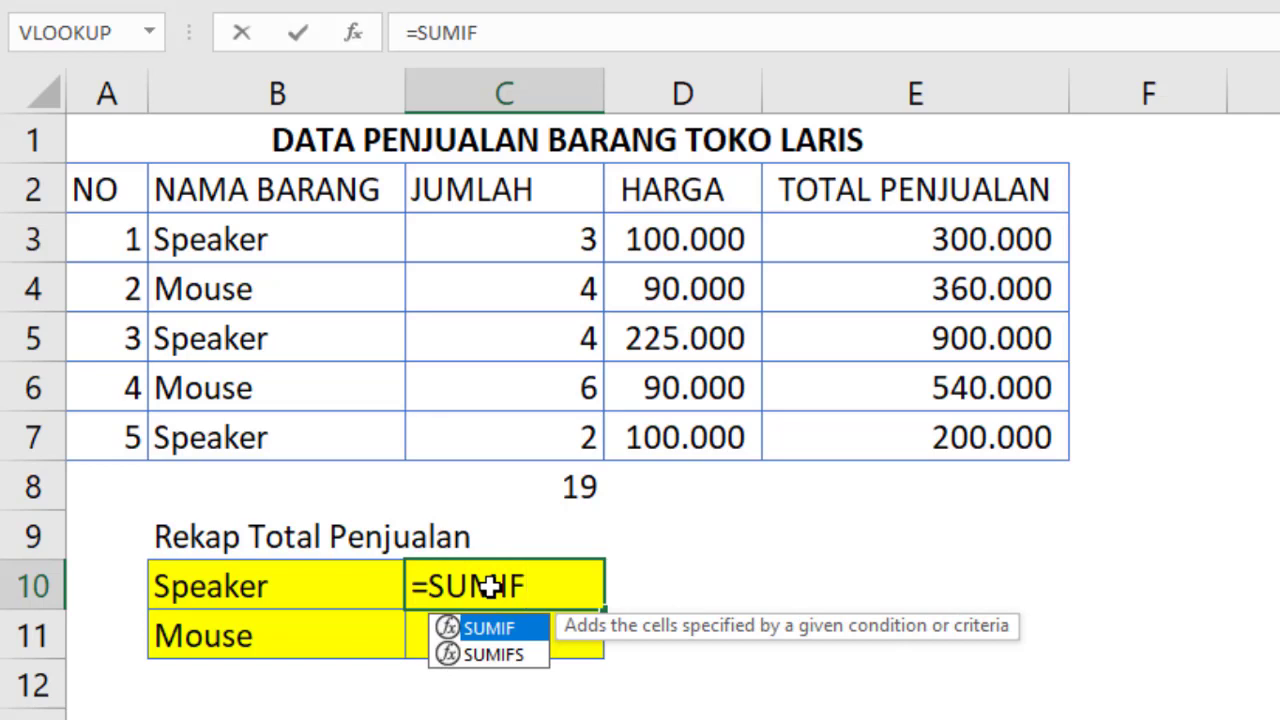
{"action": "type", "text": "("}
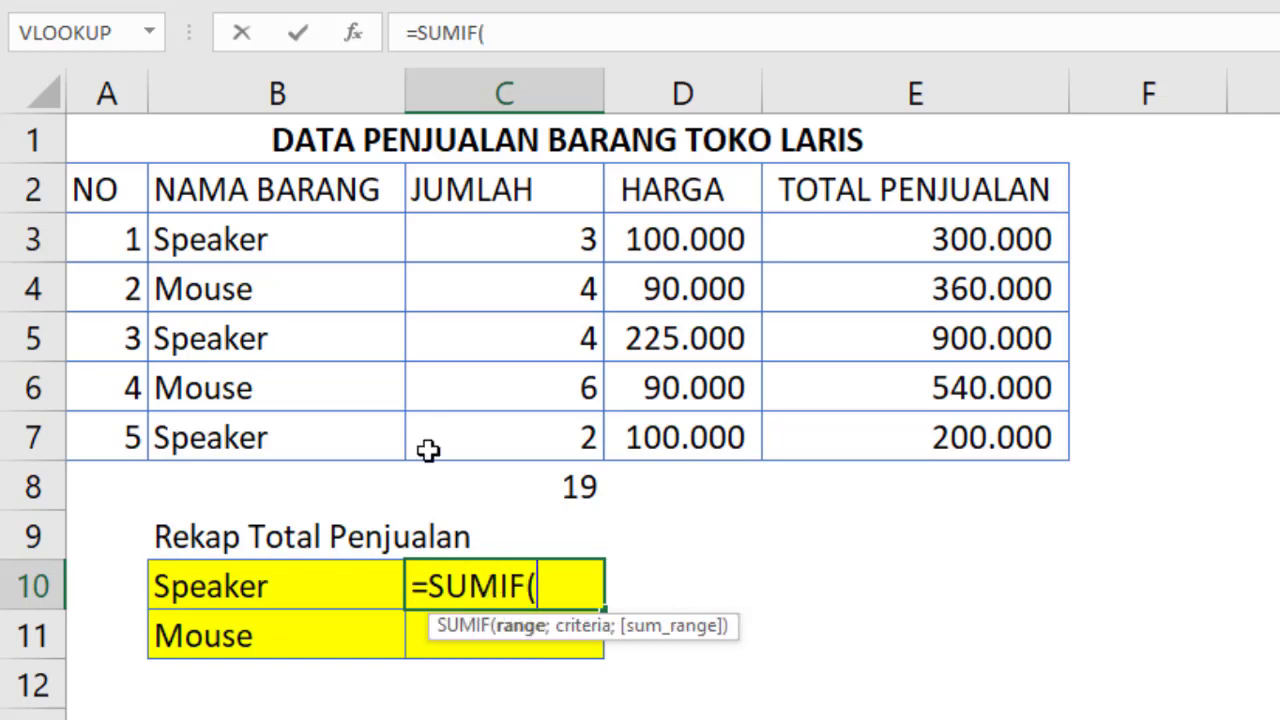
{"action": "left_click_drag", "start_coordinate": [264, 238], "coordinate": [244, 438]}
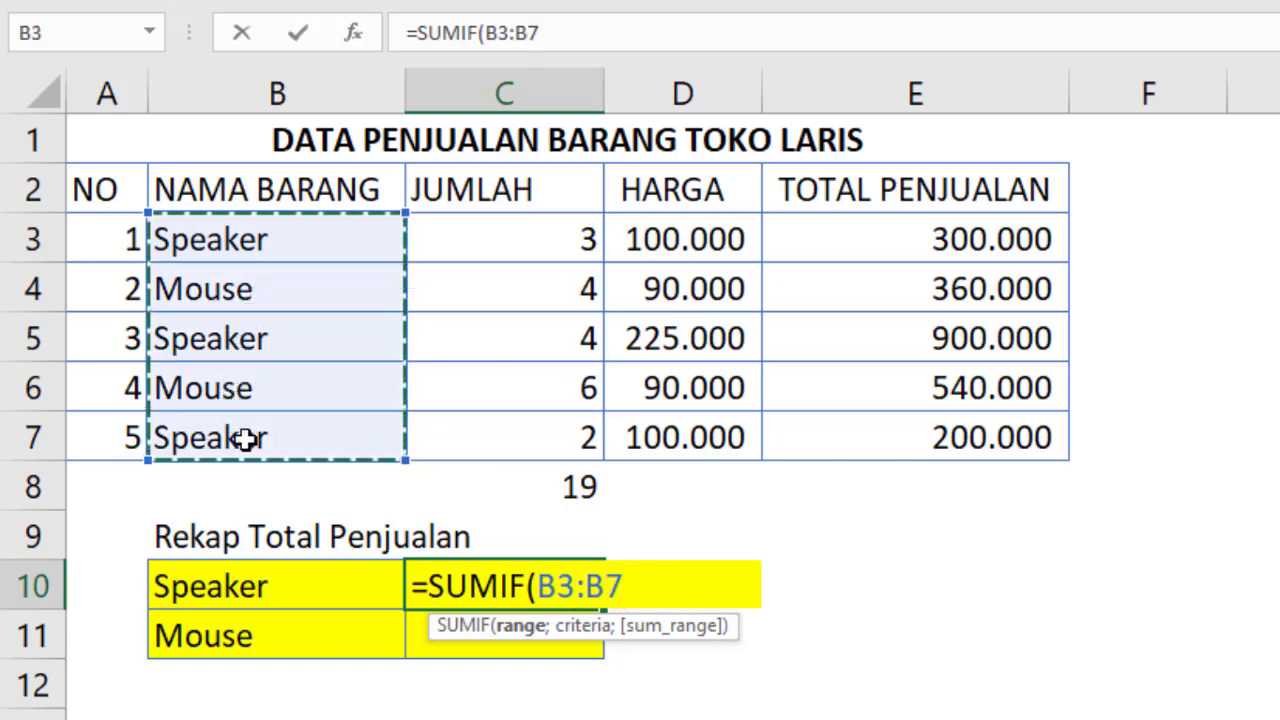
{"action": "type", "text": ";"}
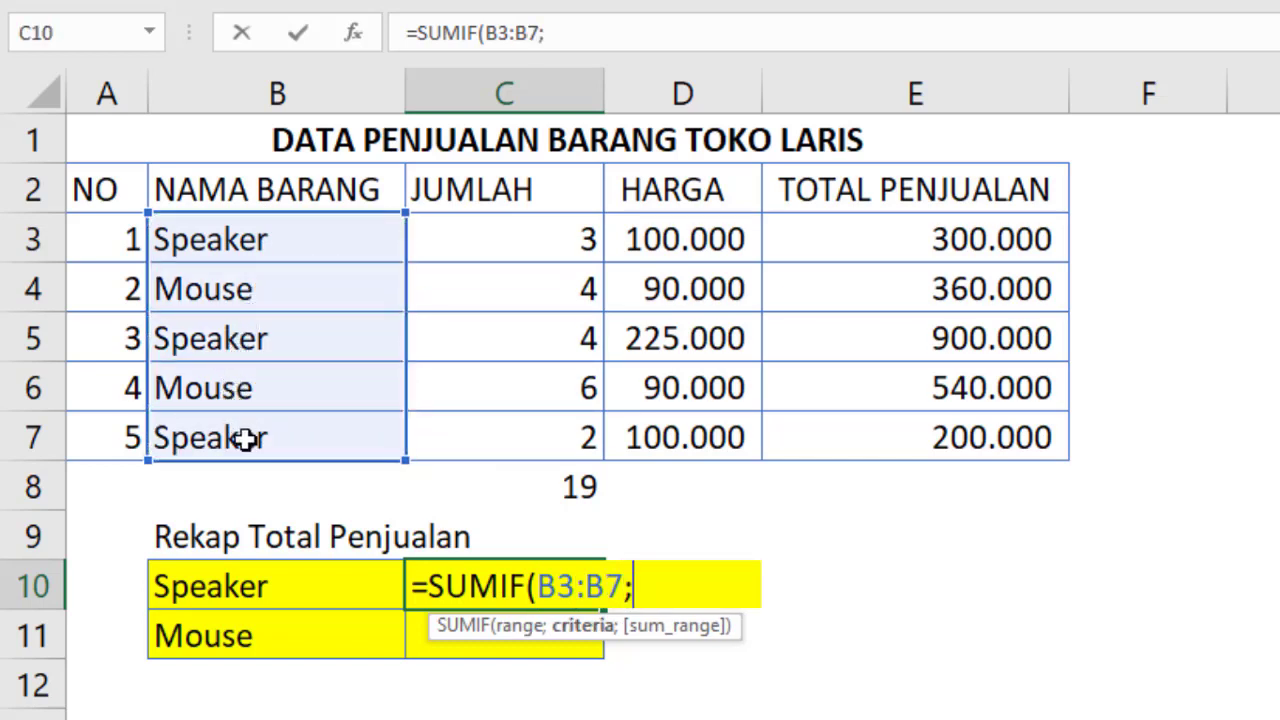
{"action": "left_click", "coordinate": [290, 591]}
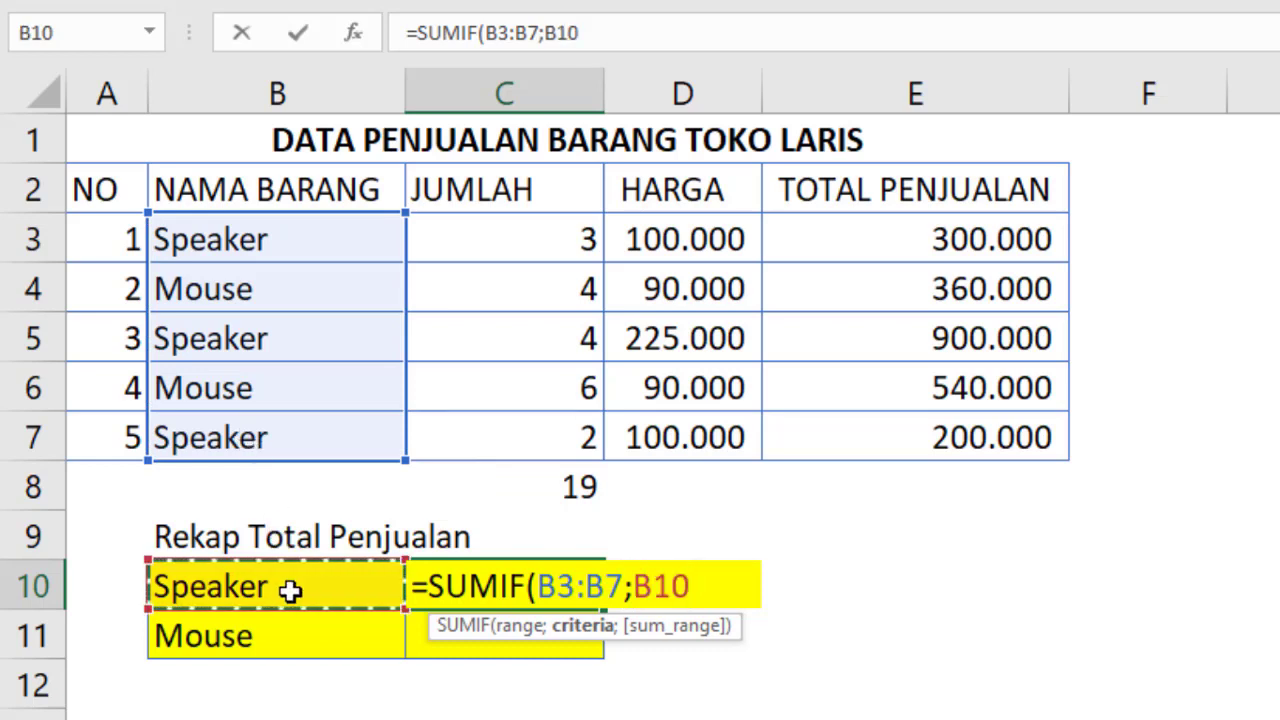
{"action": "type", "text": ";"}
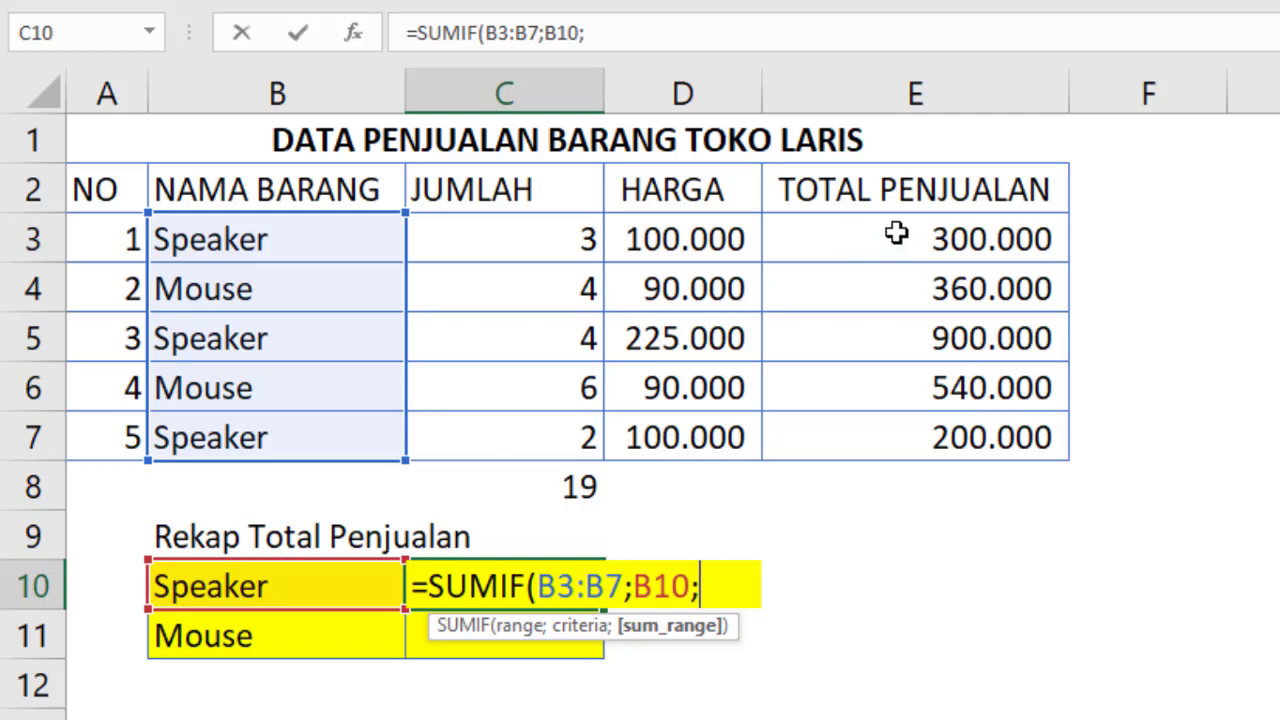
{"action": "left_click_drag", "start_coordinate": [896, 231], "coordinate": [901, 418]}
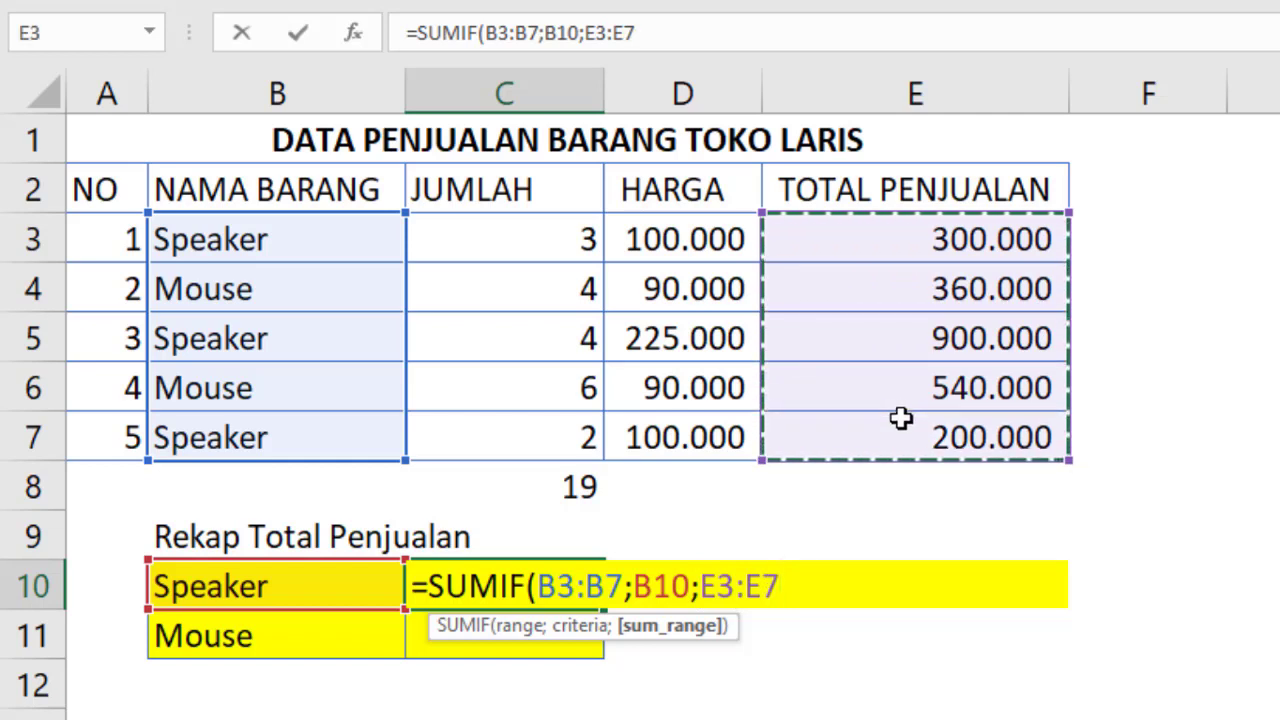
{"action": "type", "text": ")"}
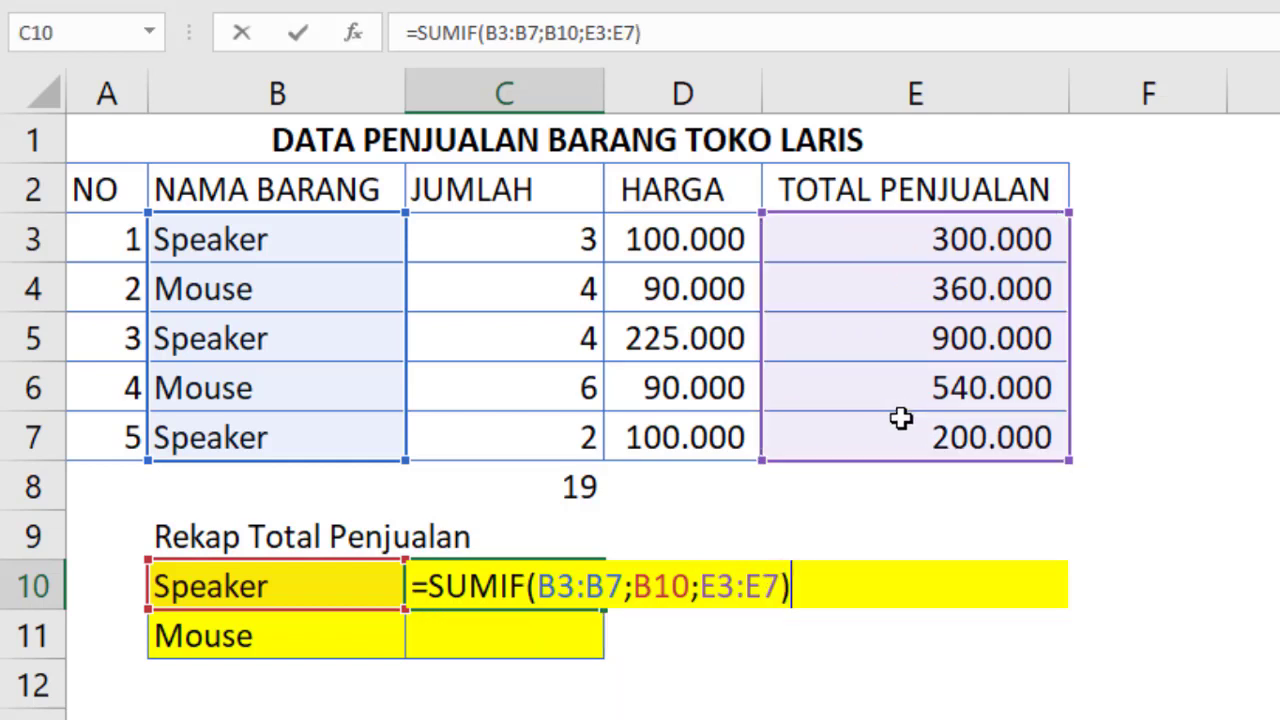
{"action": "key", "text": "Return"}
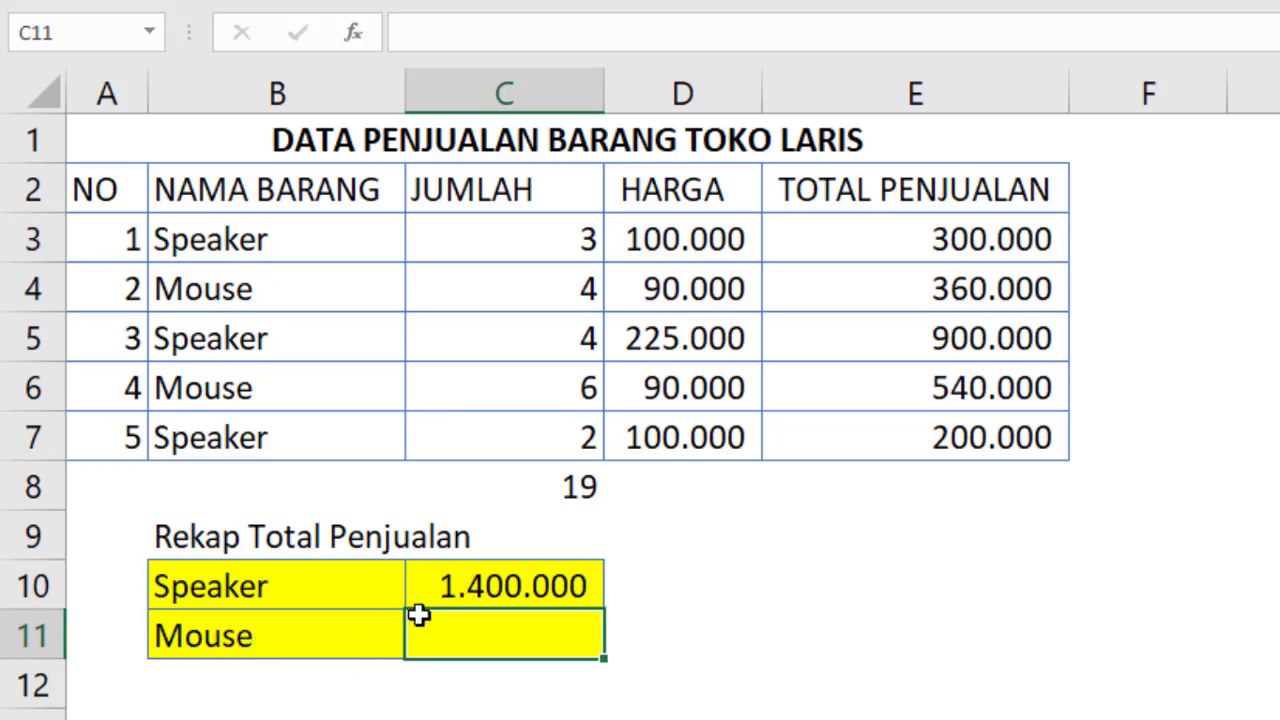
Step: Sum the Mouse sales for the Rekap Total Penjualan in C11 with the formula =SUMIF(B3:B7;B11;E3:E7)
{"action": "type", "text": "="}
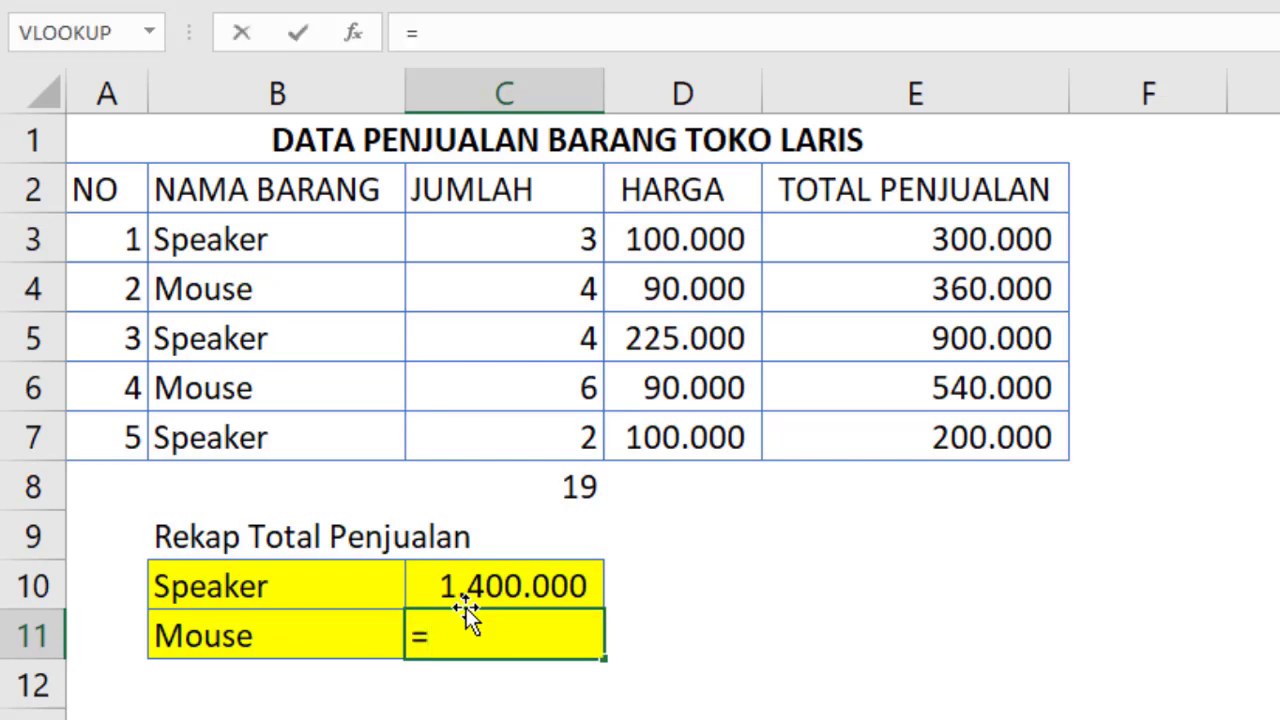
{"action": "type", "text": "SUMIF"}
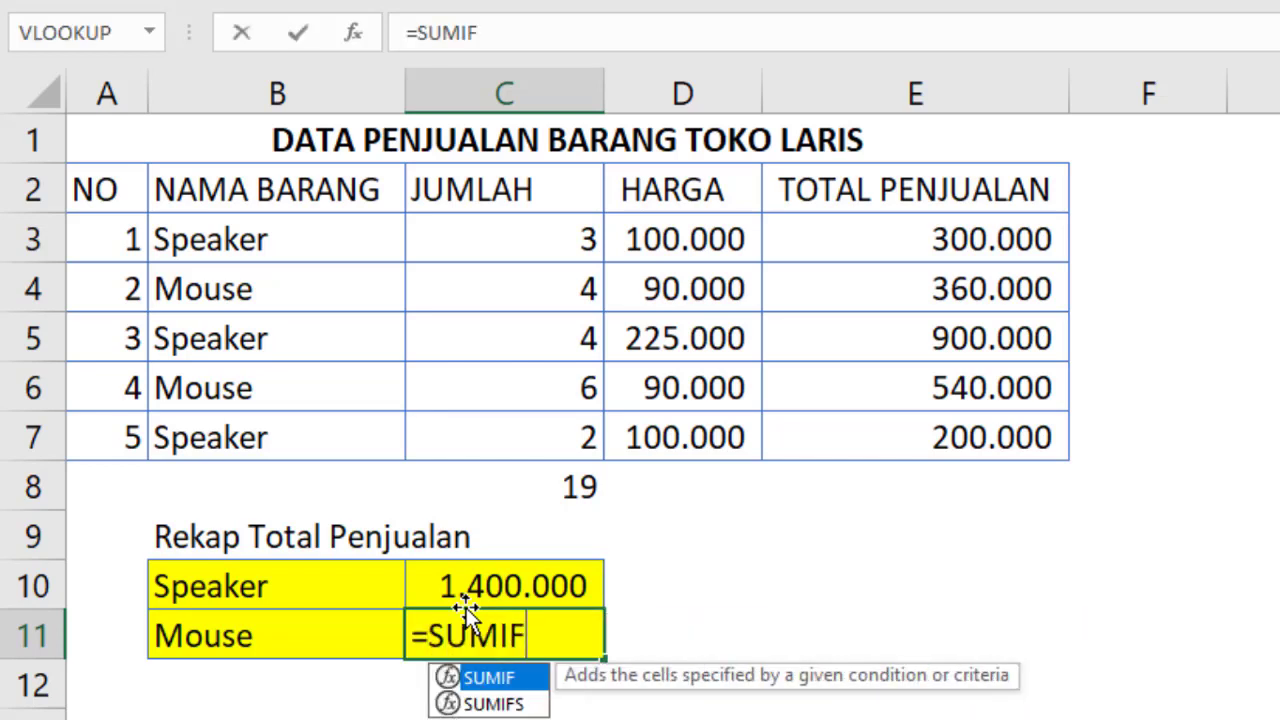
{"action": "type", "text": "("}
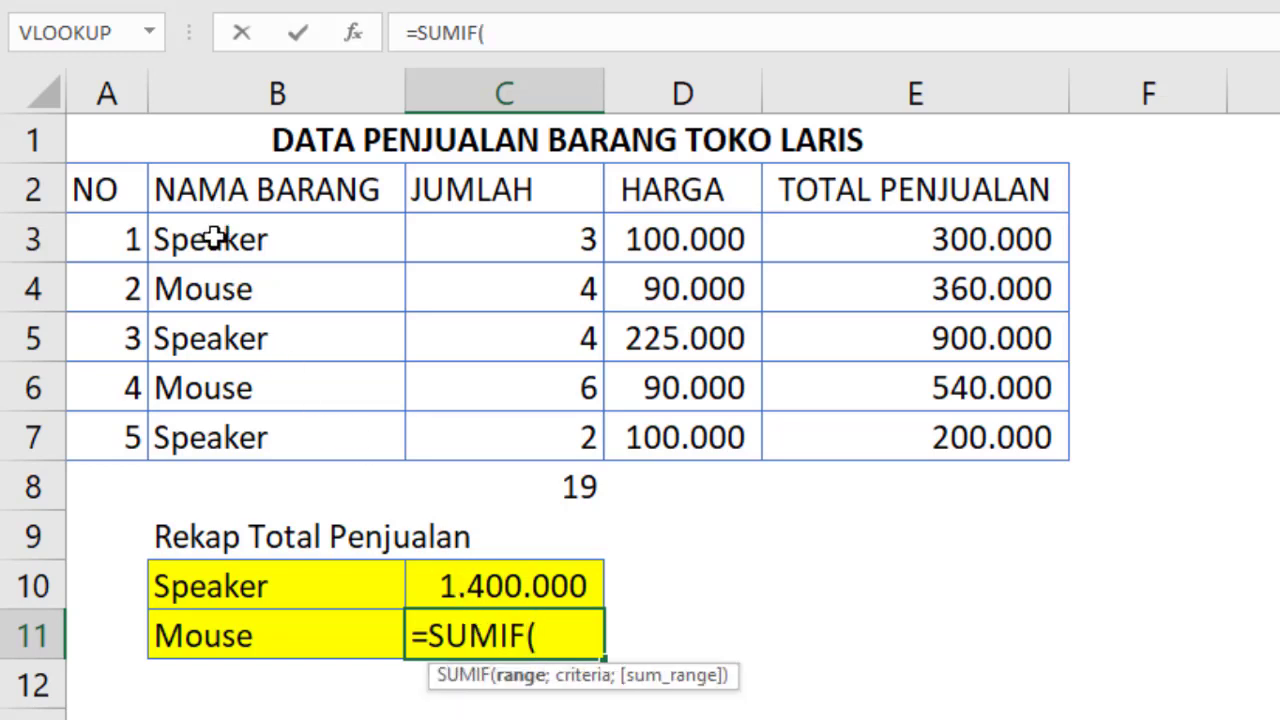
{"action": "left_click_drag", "start_coordinate": [215, 237], "coordinate": [200, 440]}
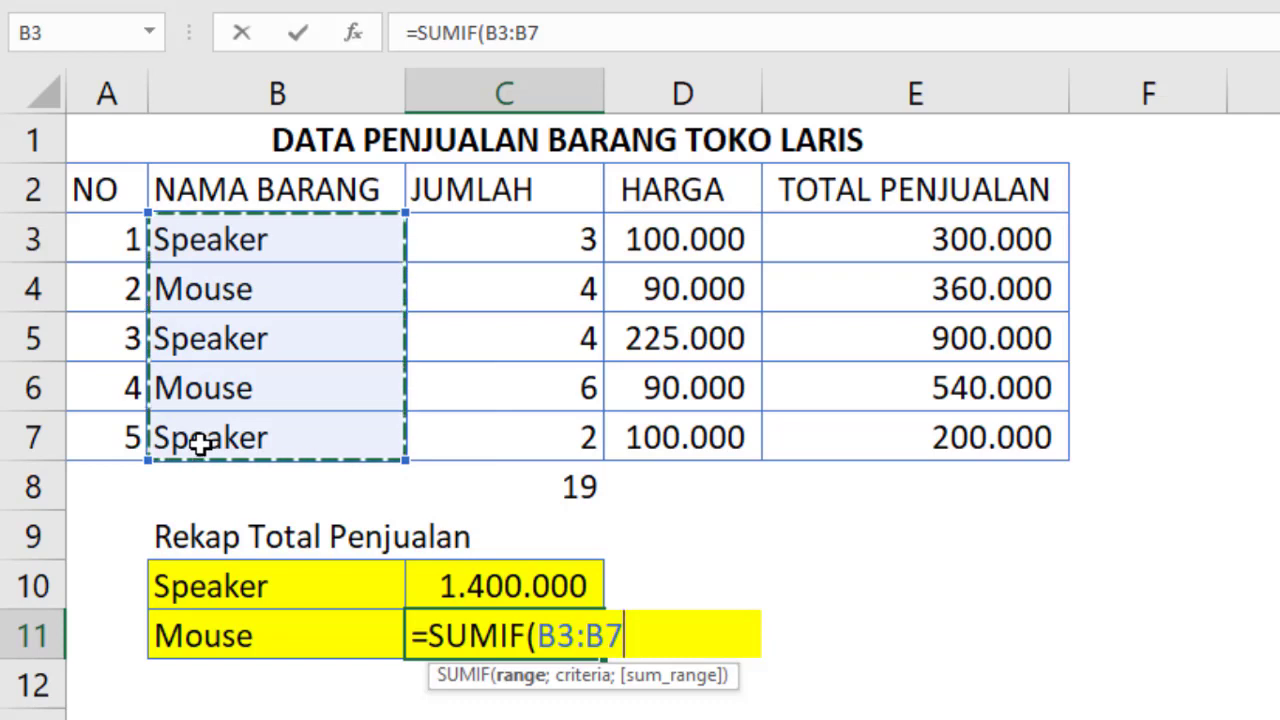
{"action": "type", "text": ";"}
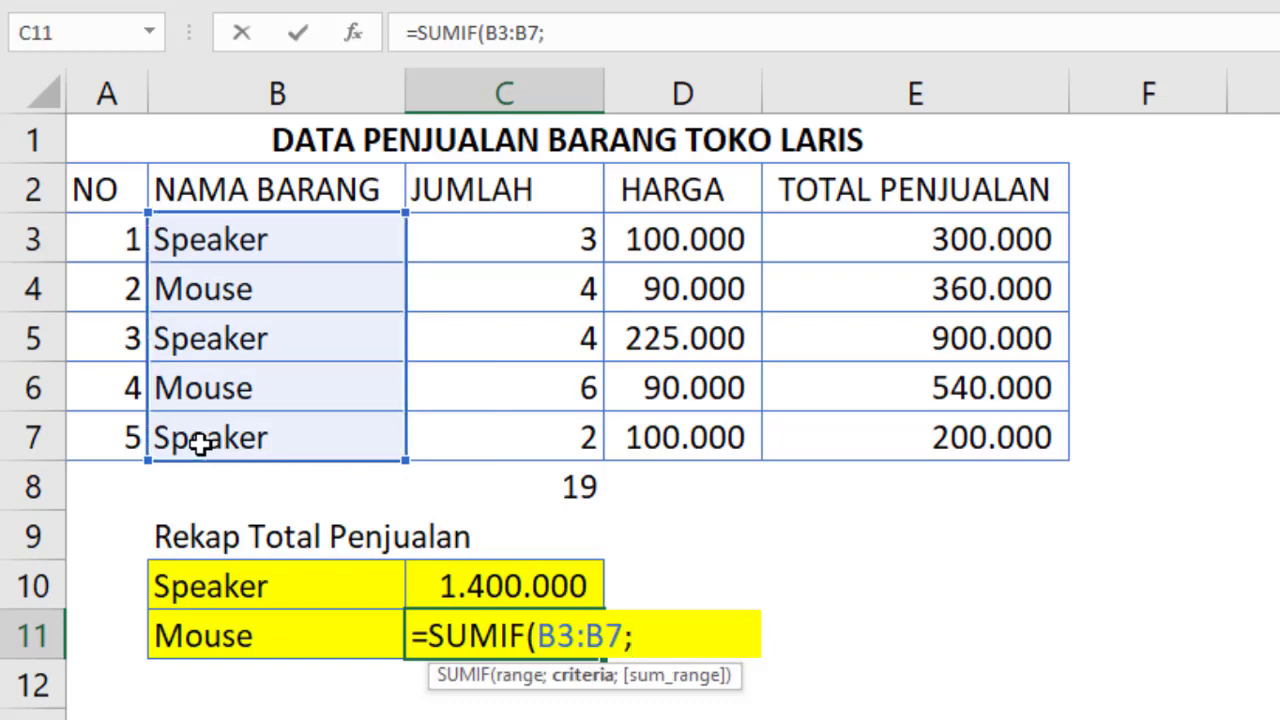
{"action": "key", "text": "BackSpace"}
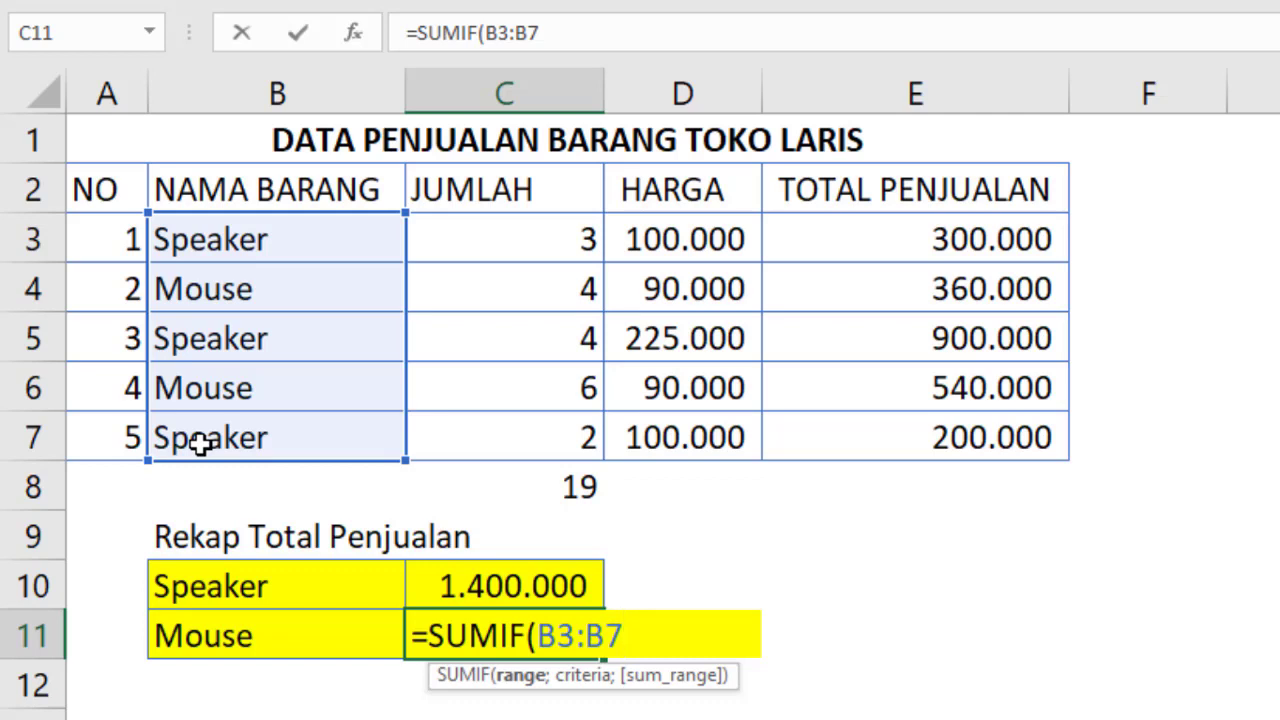
{"action": "type", "text": ";"}
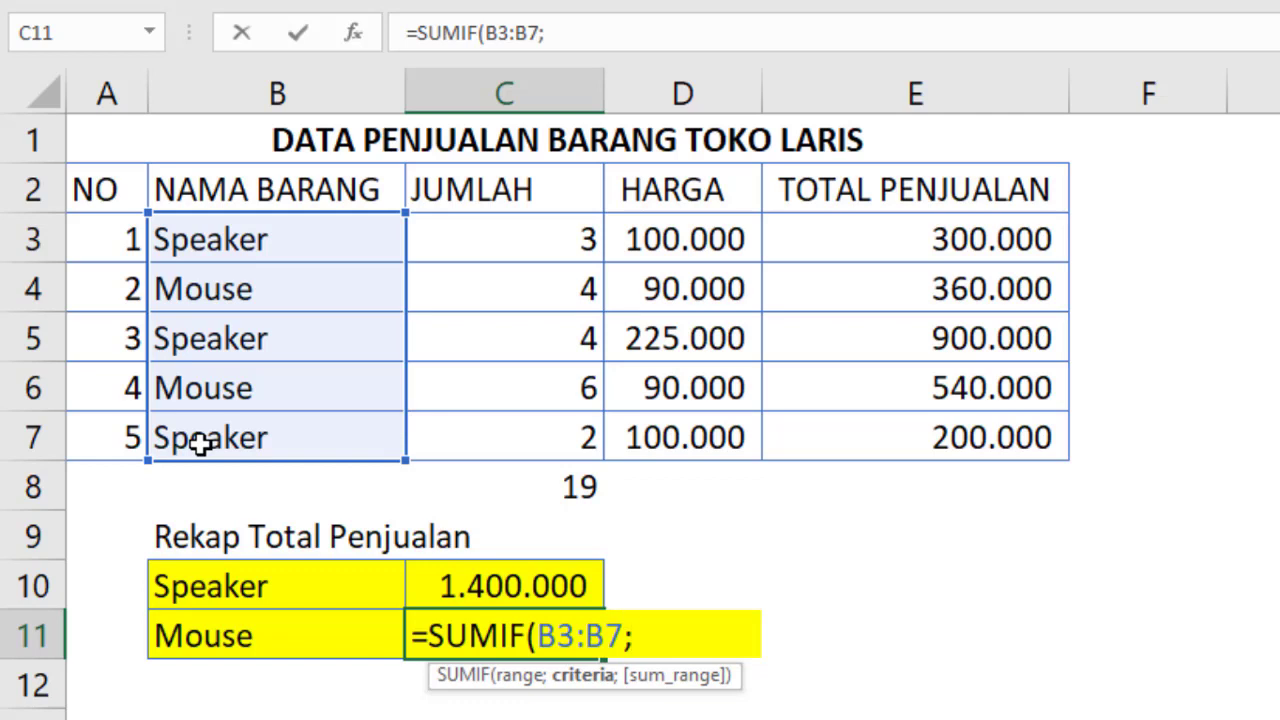
{"action": "left_click", "coordinate": [309, 638]}
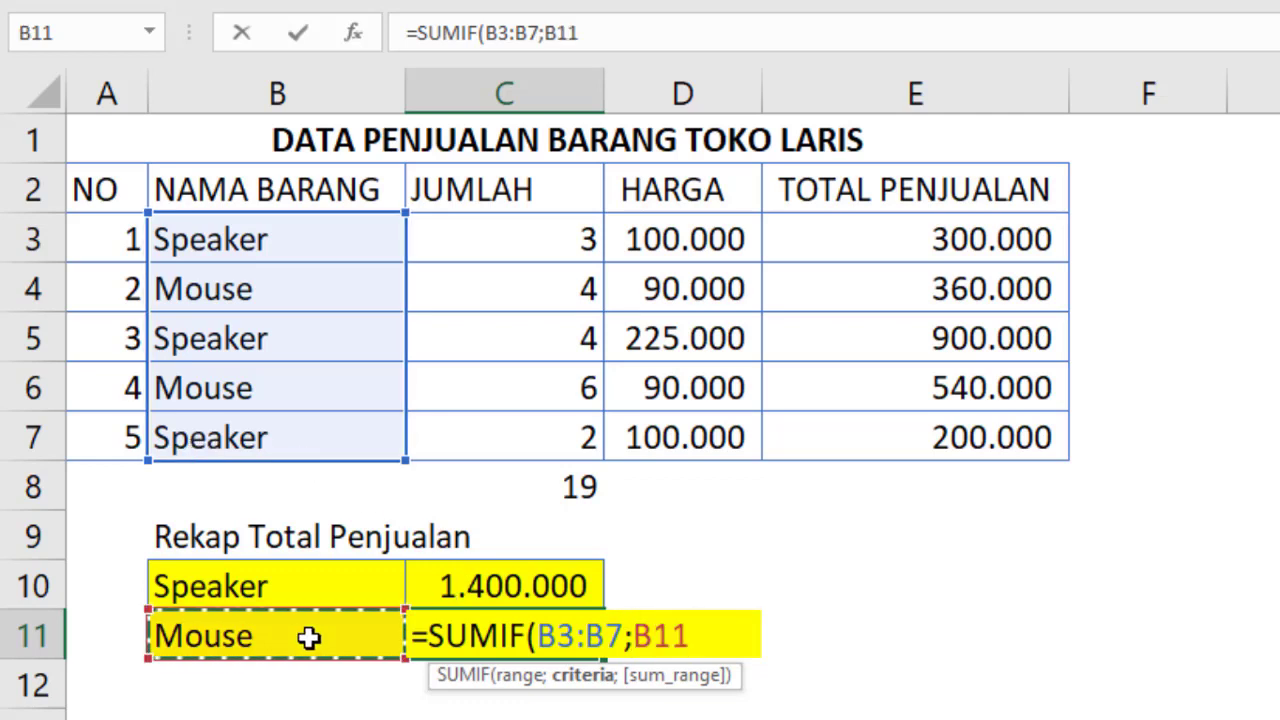
{"action": "type", "text": ";"}
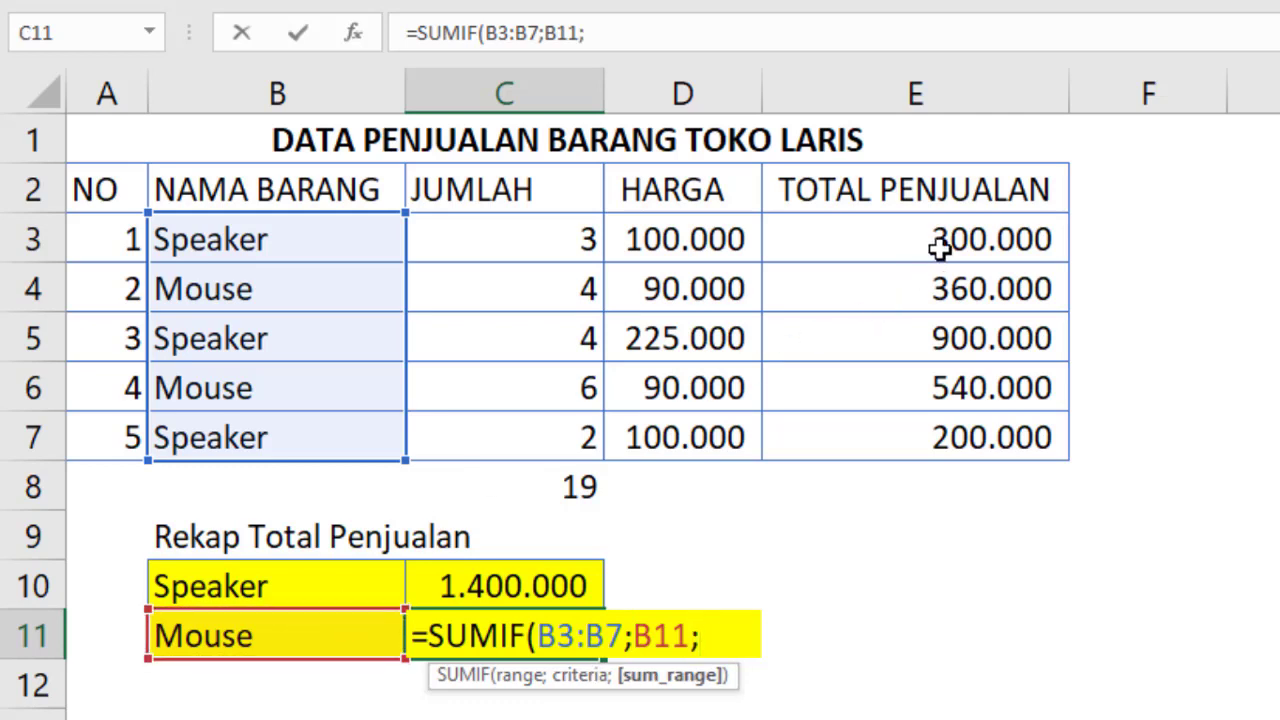
{"action": "left_click_drag", "start_coordinate": [938, 237], "coordinate": [910, 440]}
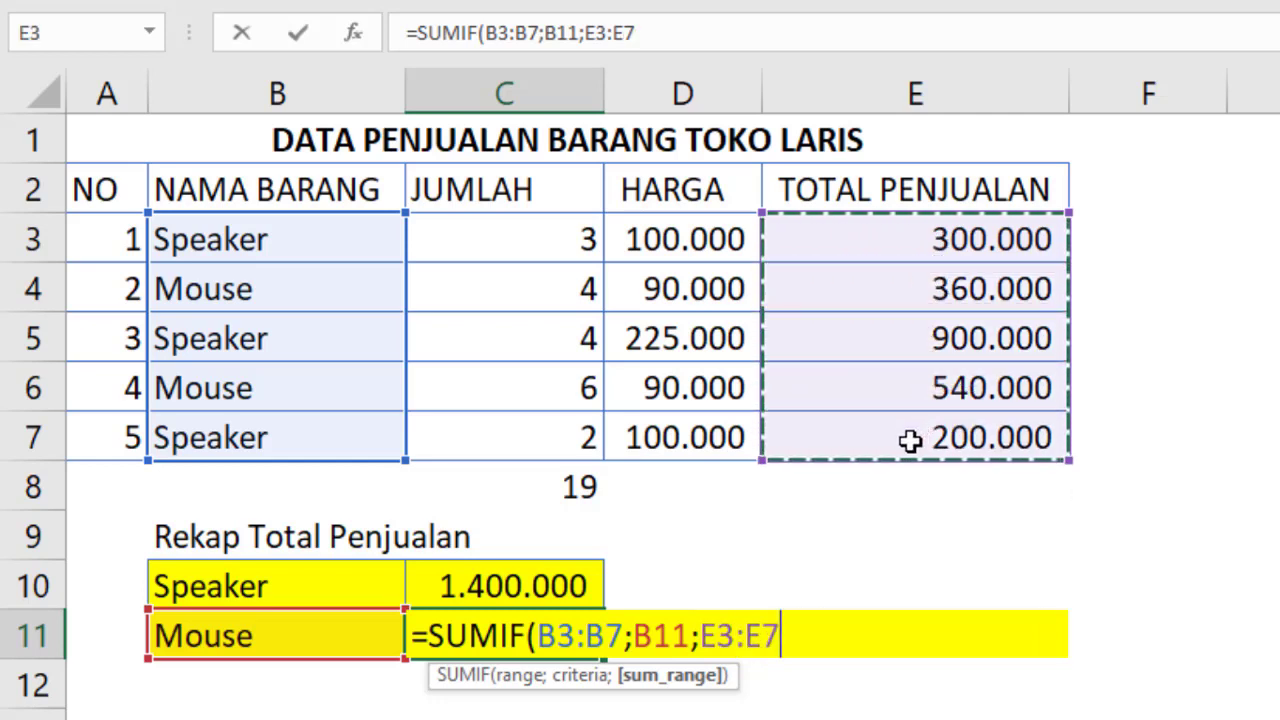
{"action": "type", "text": ")"}
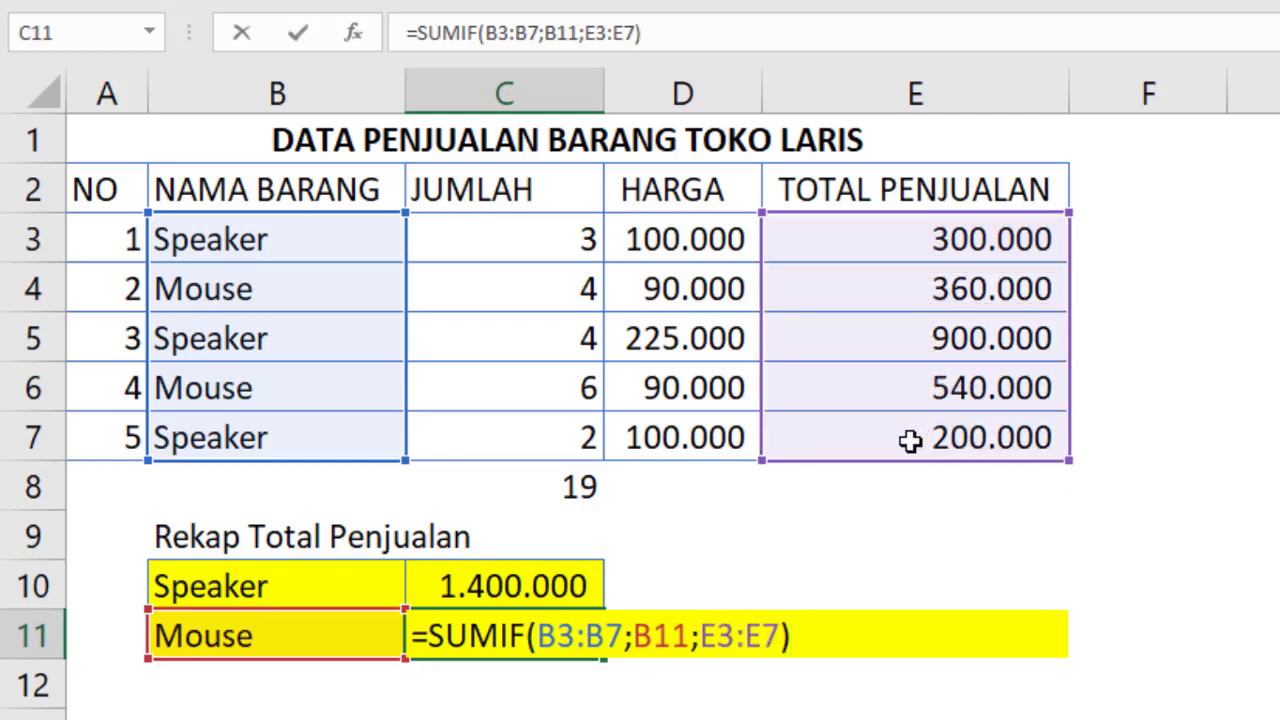
{"action": "key", "text": "Return"}
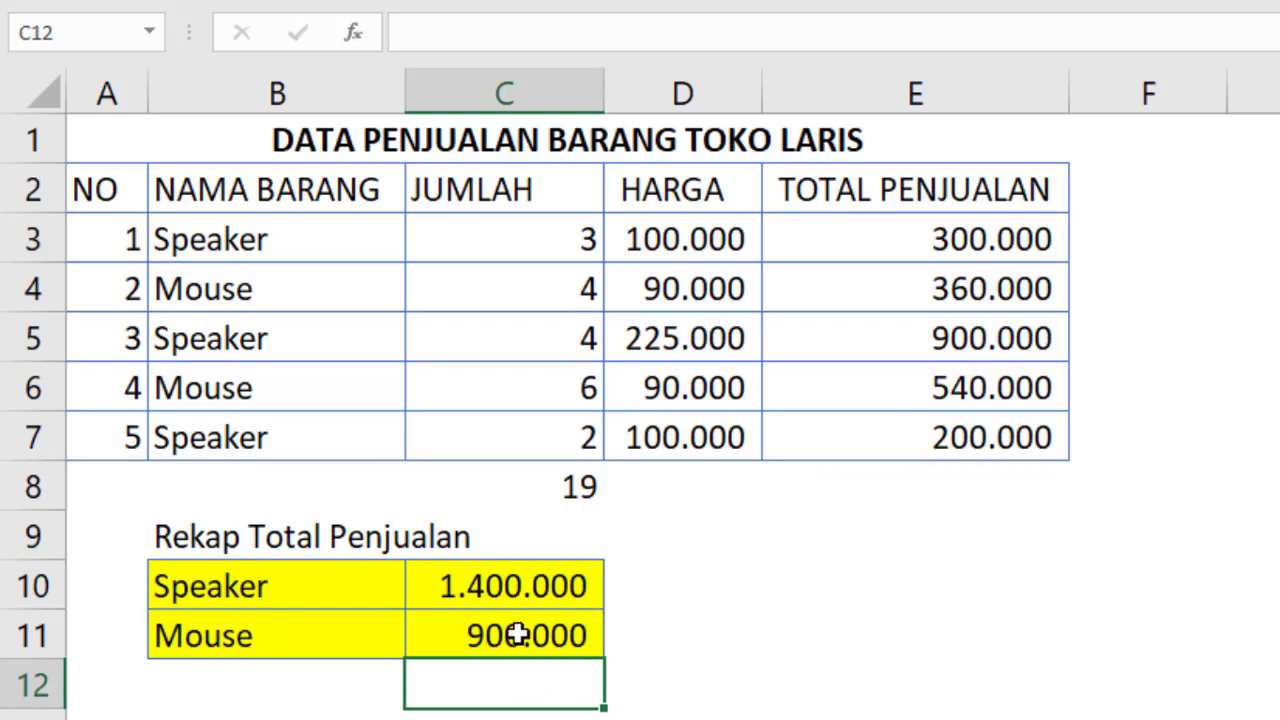
Step: Total the TOTAL PENJUALAN column of the sales table in E8 with the formula =SUM(E3:E7)
{"action": "left_click", "coordinate": [899, 482]}
{"action": "type", "text": "="}
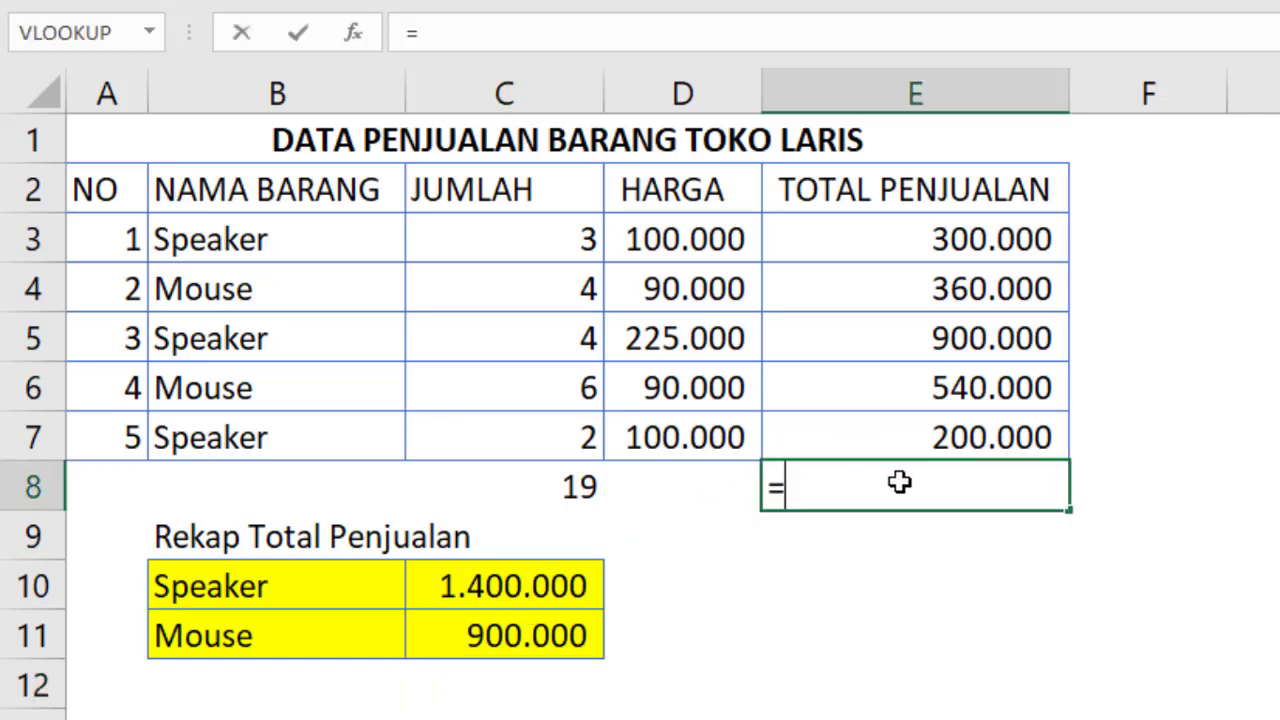
{"action": "type", "text": "sum"}
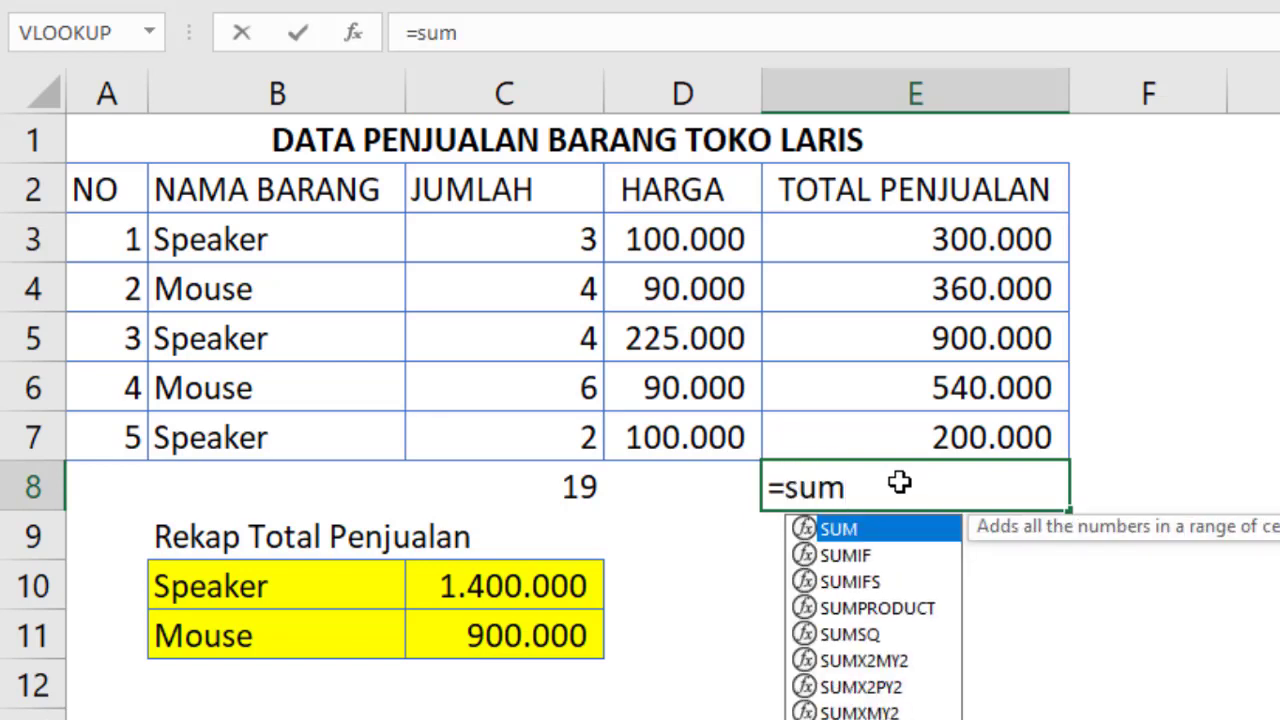
{"action": "type", "text": "("}
{"action": "left_click_drag", "start_coordinate": [949, 240], "coordinate": [943, 446]}
{"action": "key", "text": "Return"}
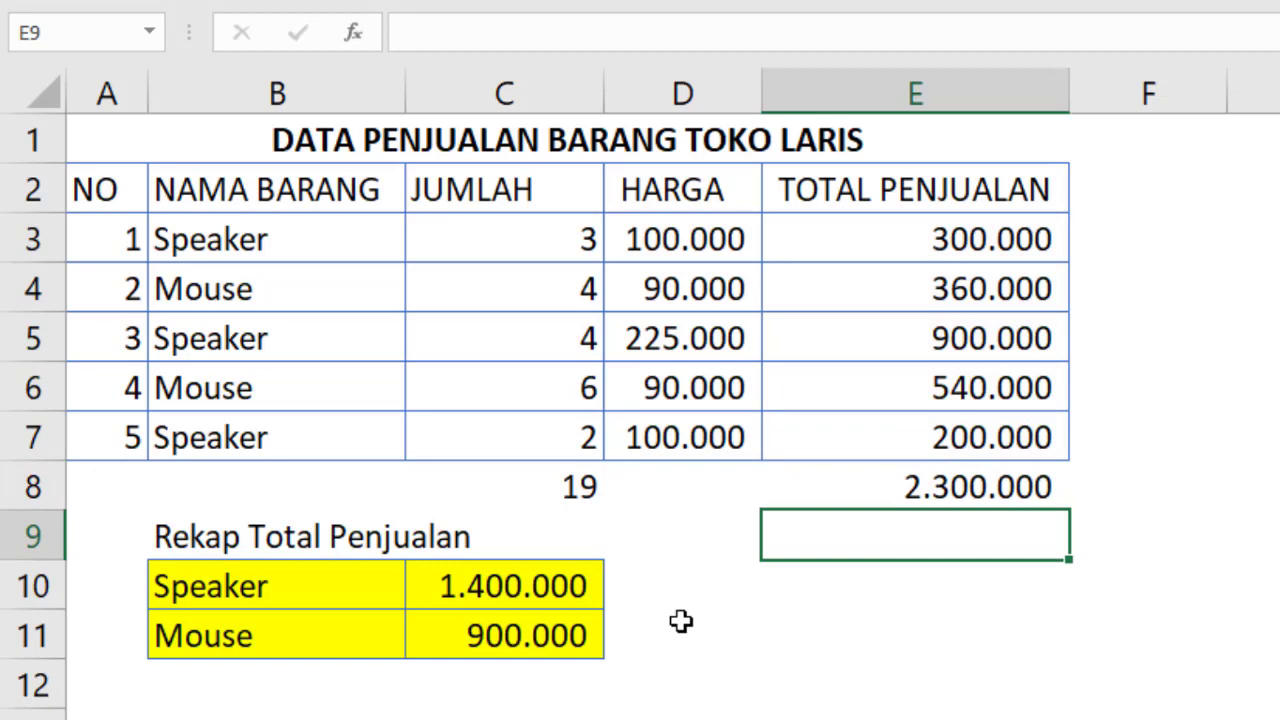
Step: Total the Speaker and Mouse recap amounts in C12 with the formula =SUM(C10:C11)
{"action": "left_click", "coordinate": [498, 688]}
{"action": "type", "text": "="}
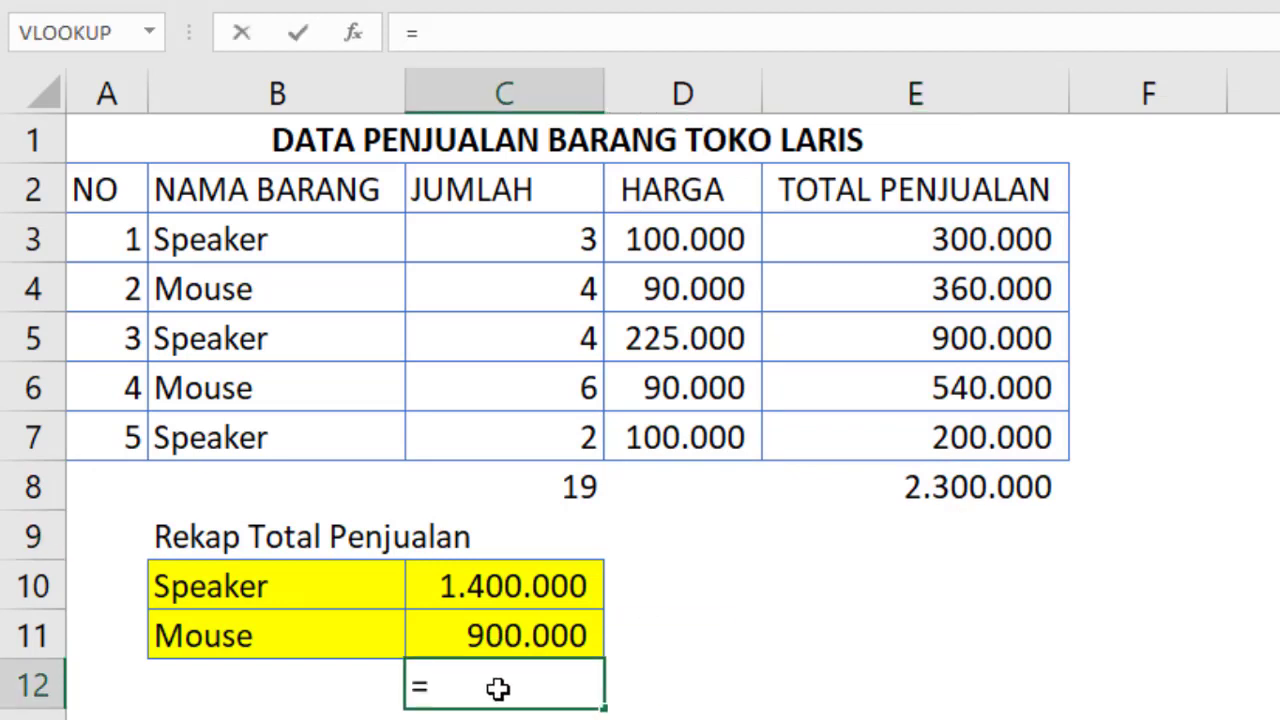
{"action": "type", "text": "sum"}
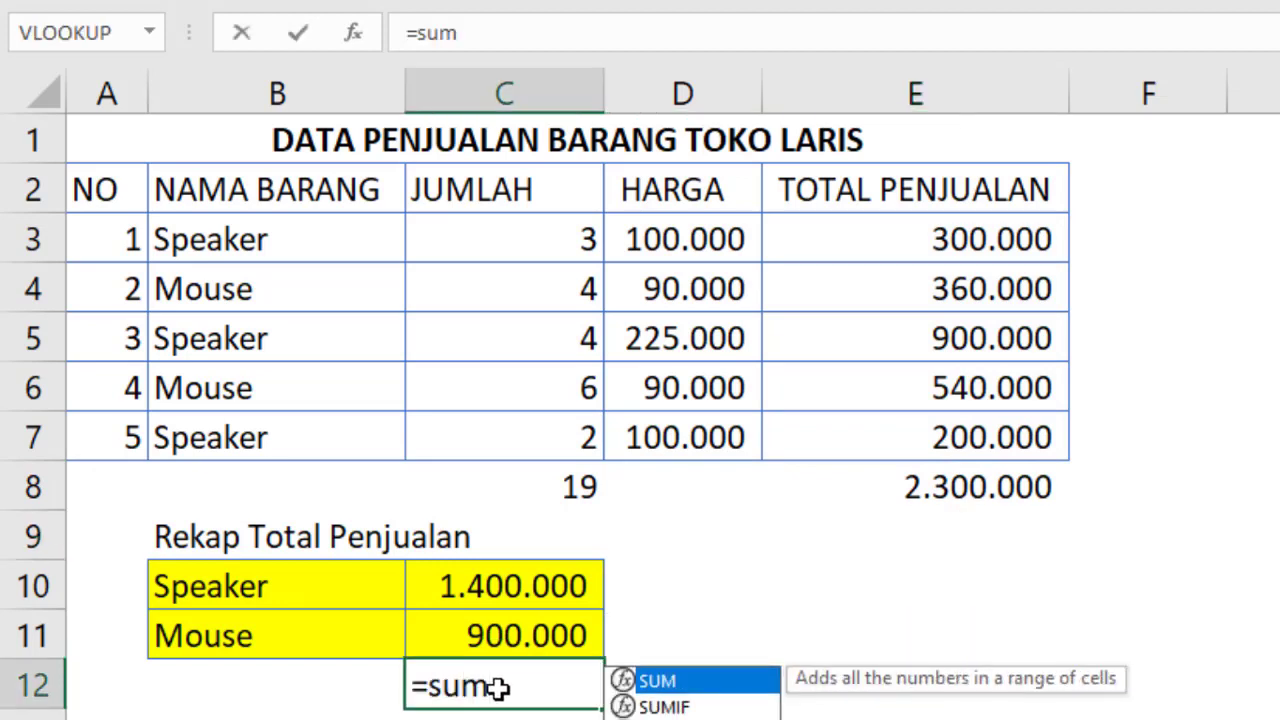
{"action": "type", "text": "("}
{"action": "left_click_drag", "start_coordinate": [556, 588], "coordinate": [549, 643]}
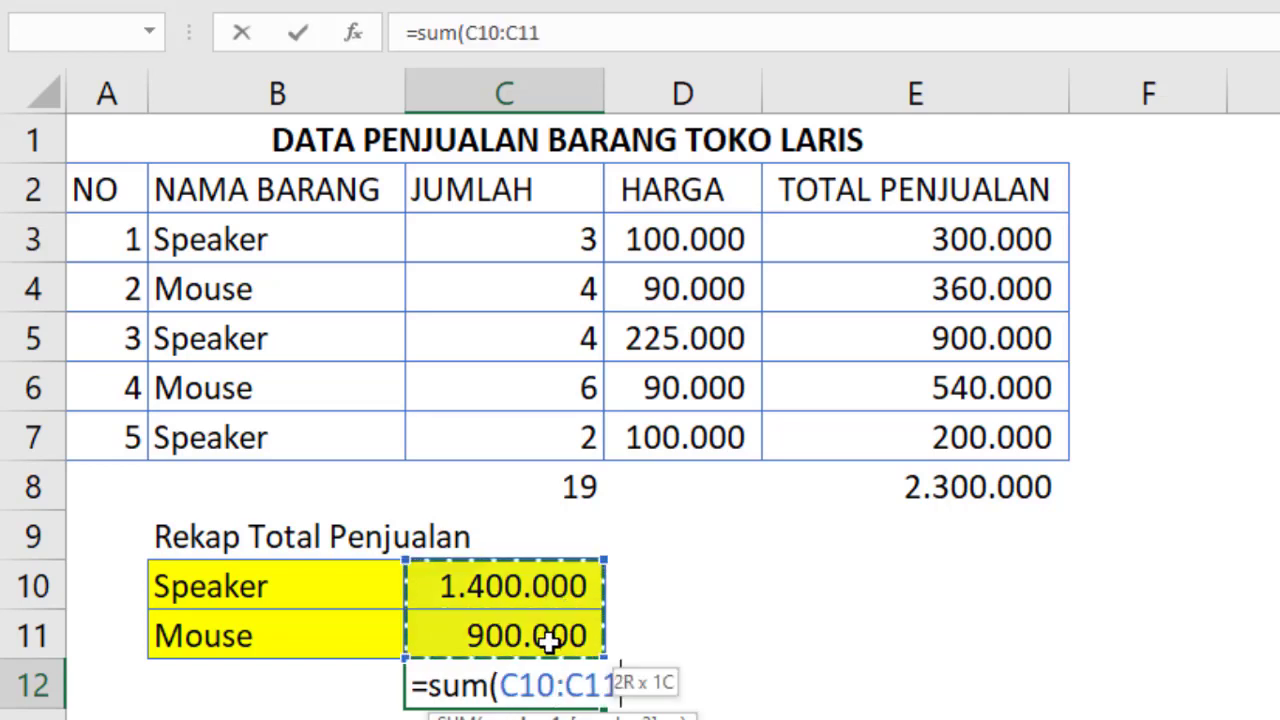
{"action": "key", "text": "Return"}
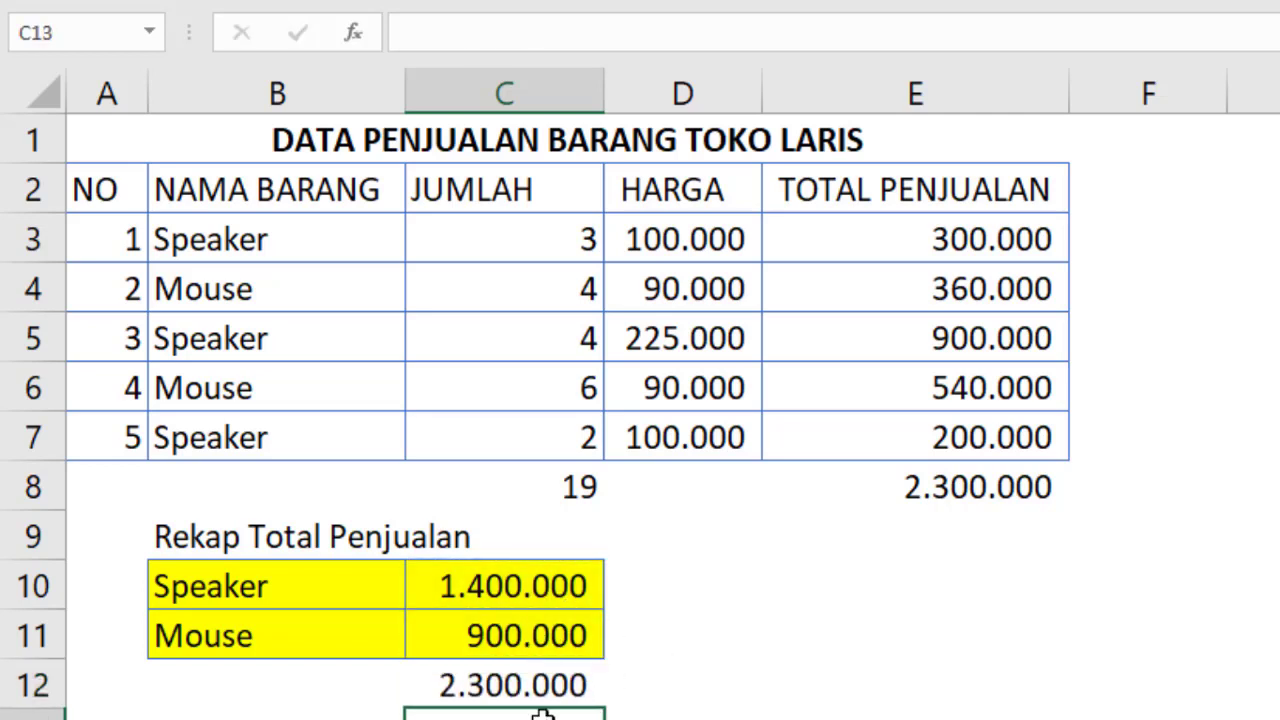
Step: Compare the recap total in C12 with the TOTAL PENJUALAN sum in E8
{"action": "left_click", "coordinate": [551, 677]}
{"action": "left_click", "coordinate": [948, 490]}
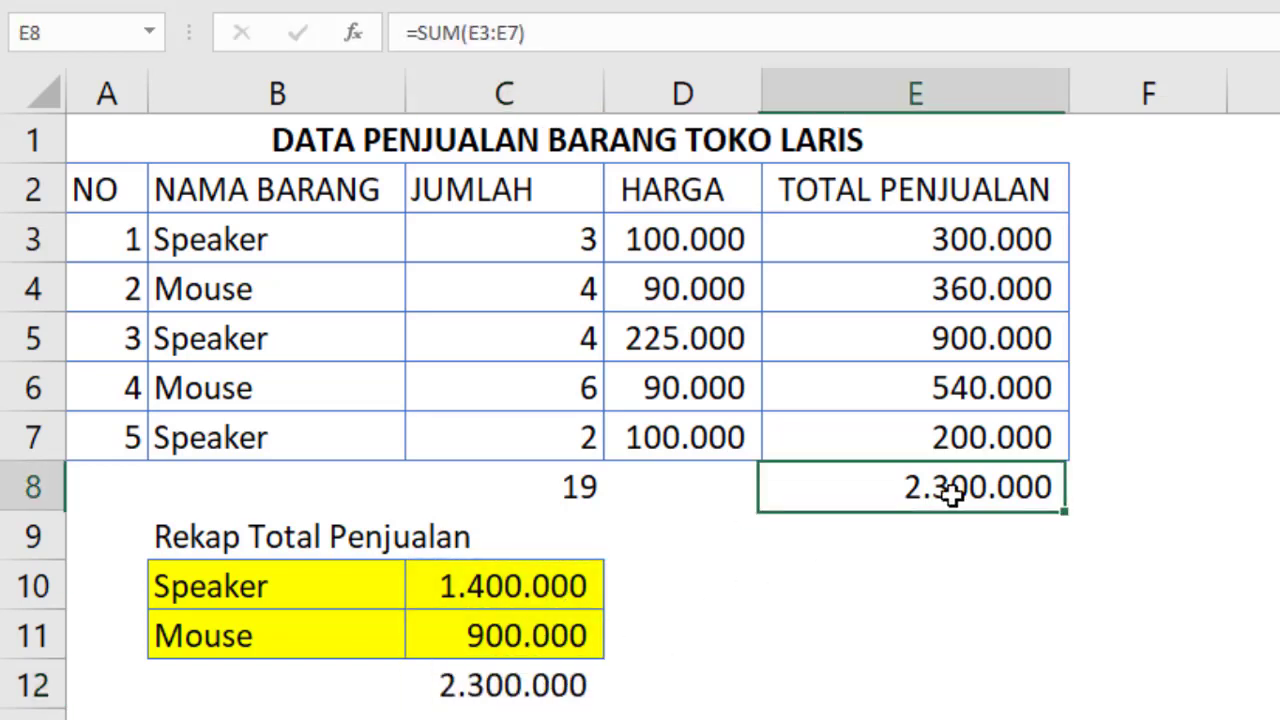
{"action": "left_click", "coordinate": [570, 700]}
{"action": "left_click", "coordinate": [990, 636]}
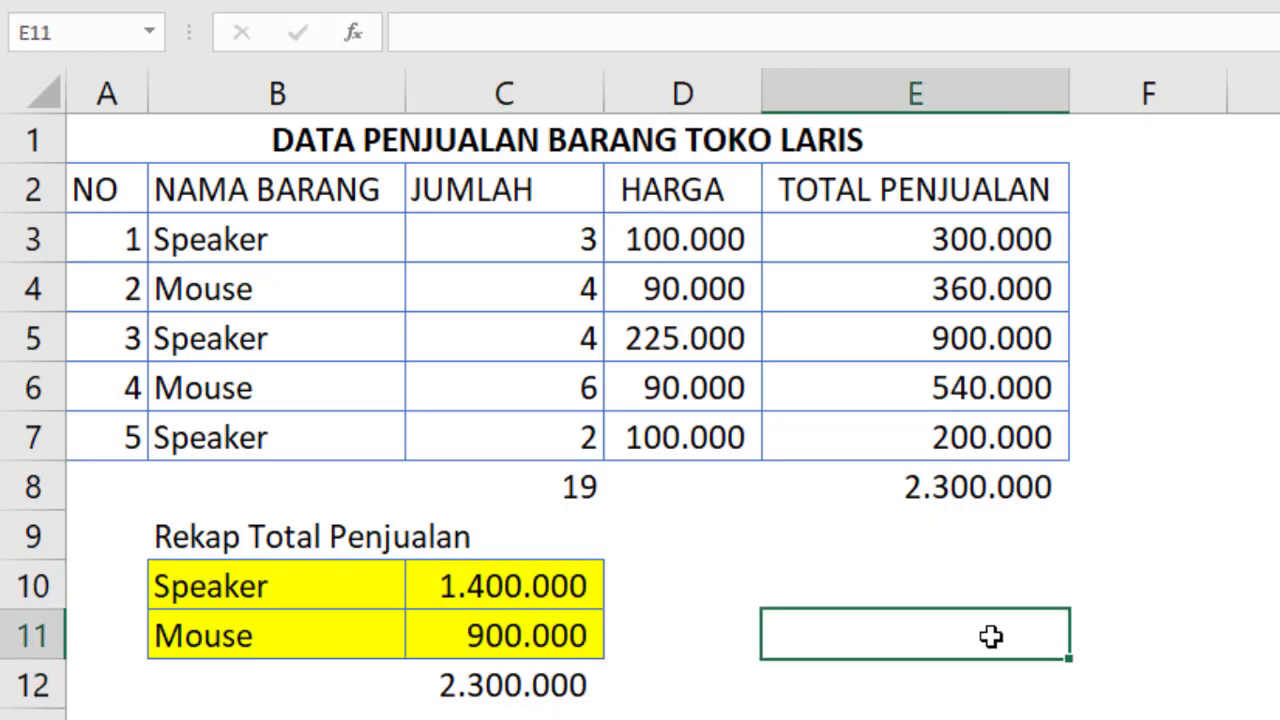